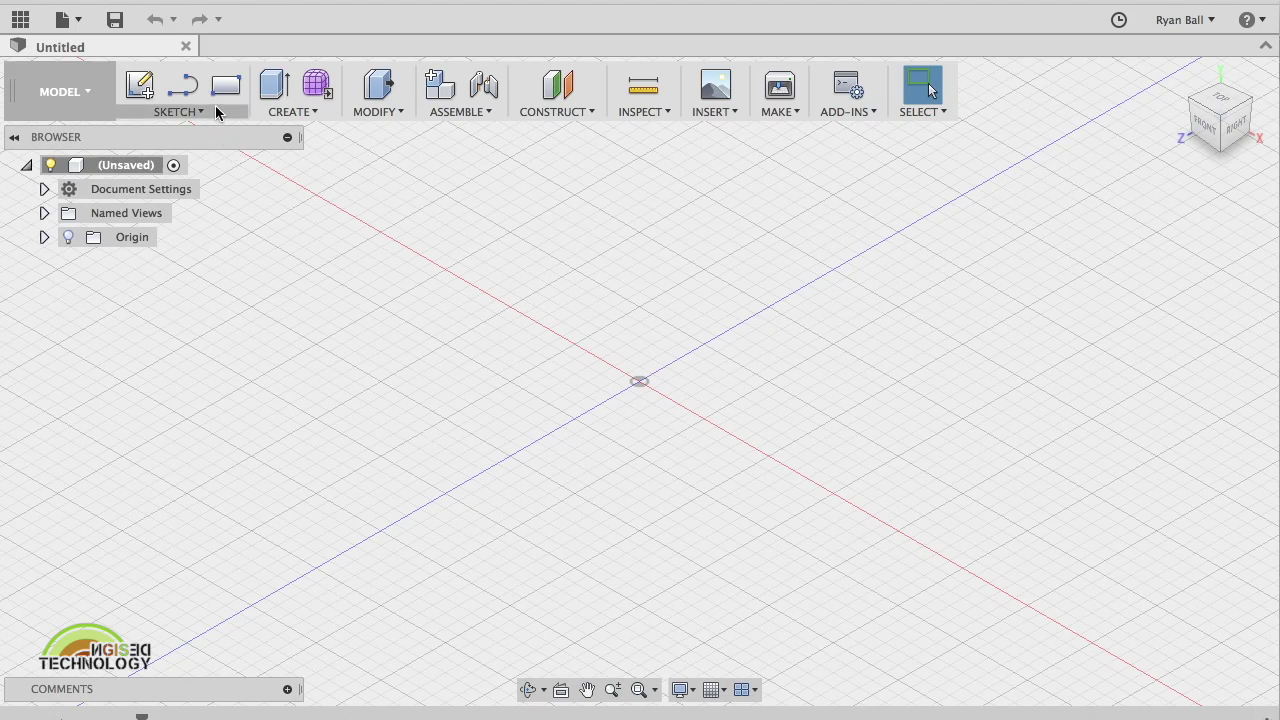
Pick the 2-Point Rectangle tool and start a sketch on the front (XY) origin plane
click(224, 100)
click(655, 368)
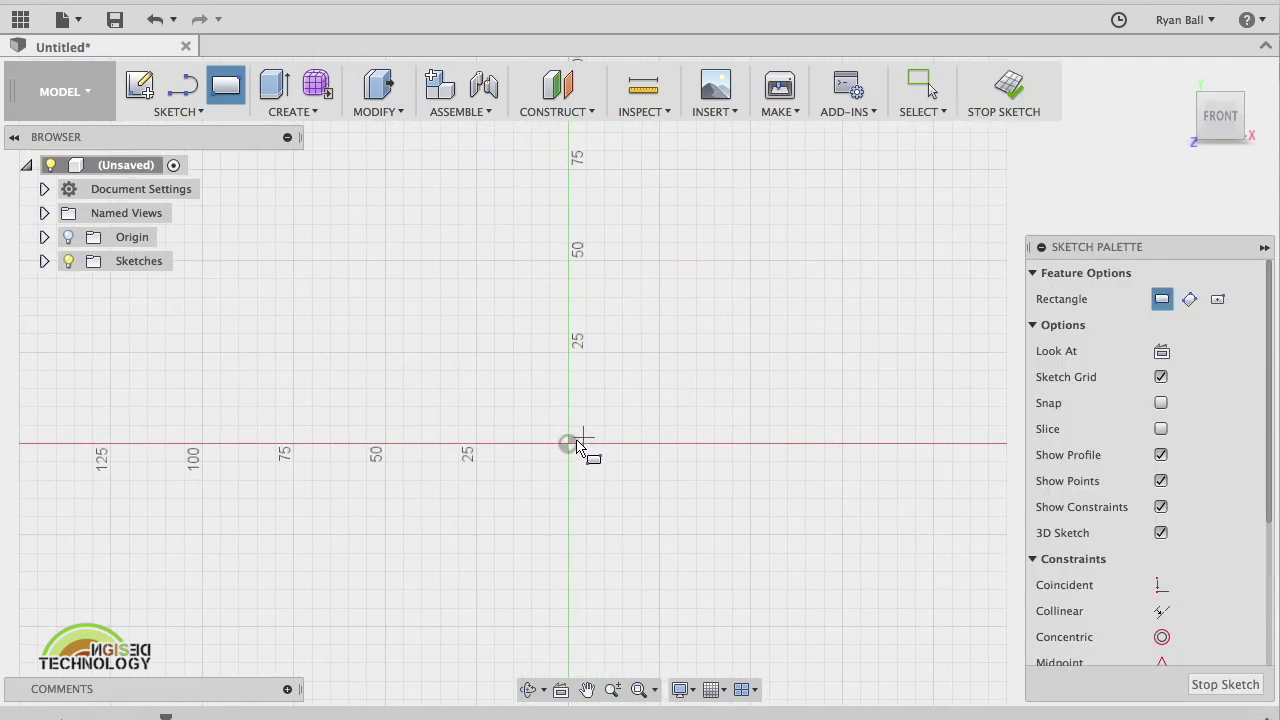
Draw a rectangle from the origin, 100 mm high and 200 mm wide
click(567, 443)
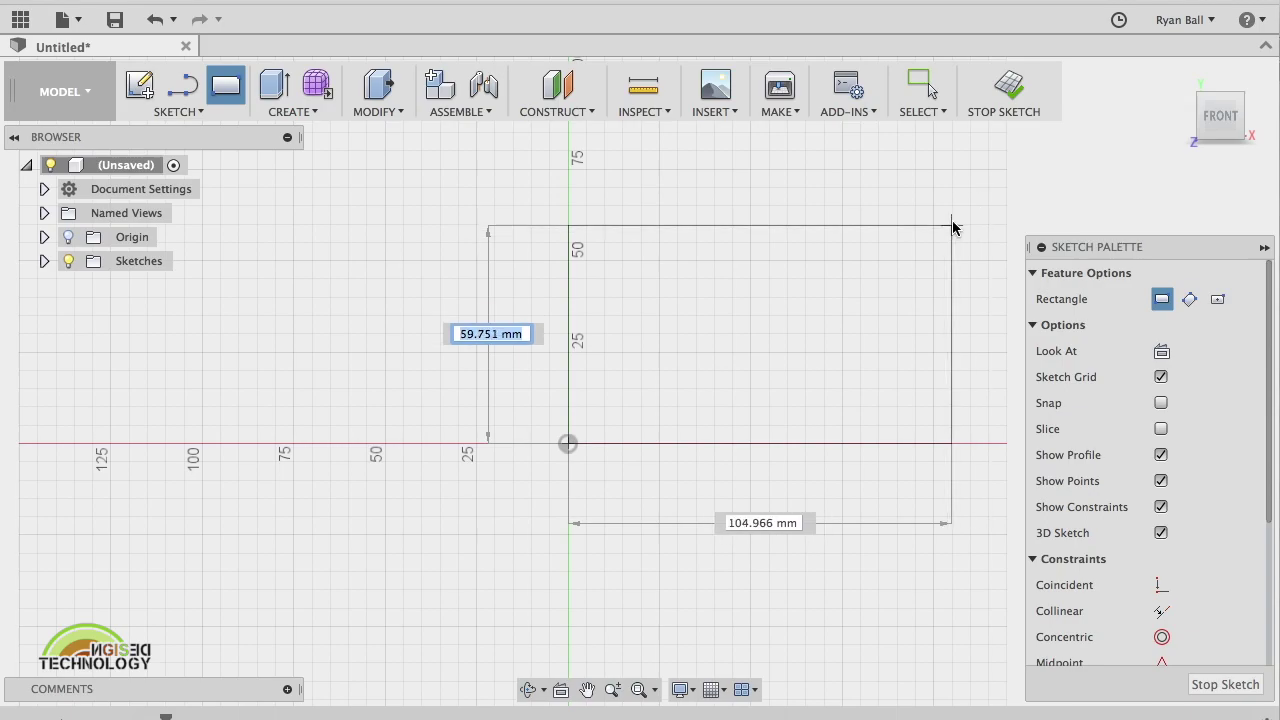
text(100)
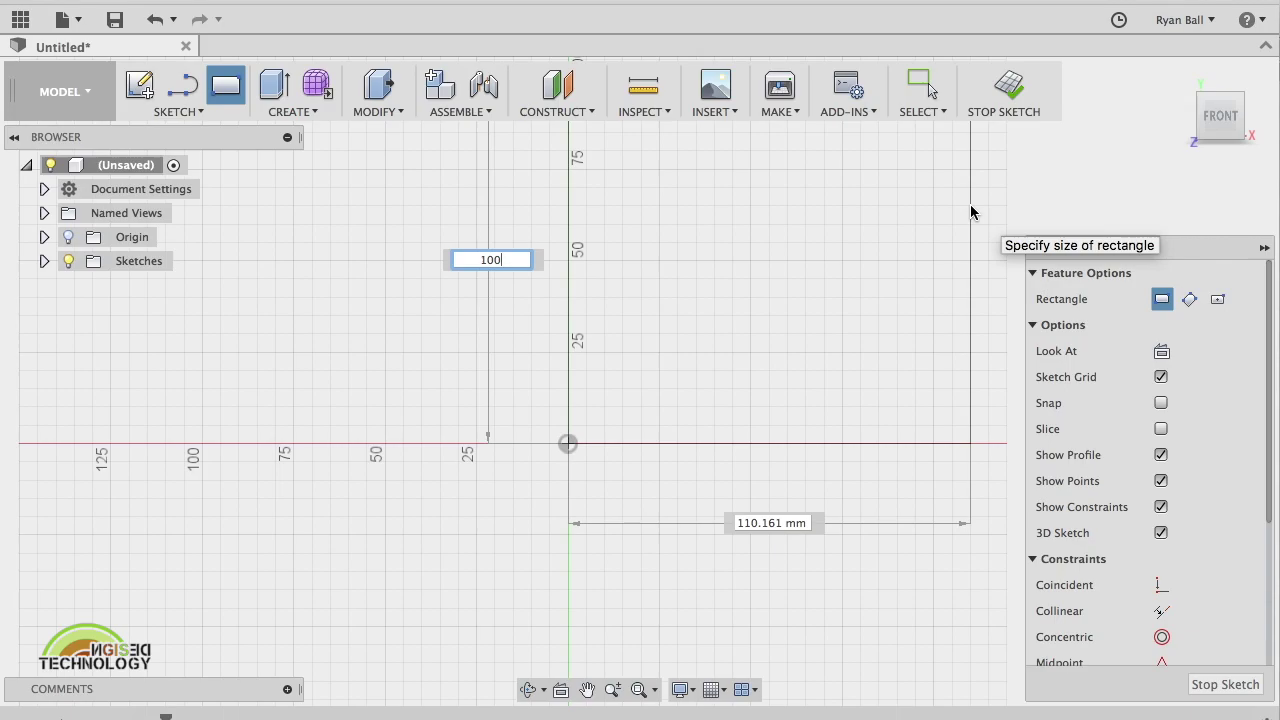
key(Tab)
key(Tab)
key(Tab)
key(Tab)
key(Tab)
key(Tab)
key(Tab)
key(Tab)
key(Tab)
text(200)
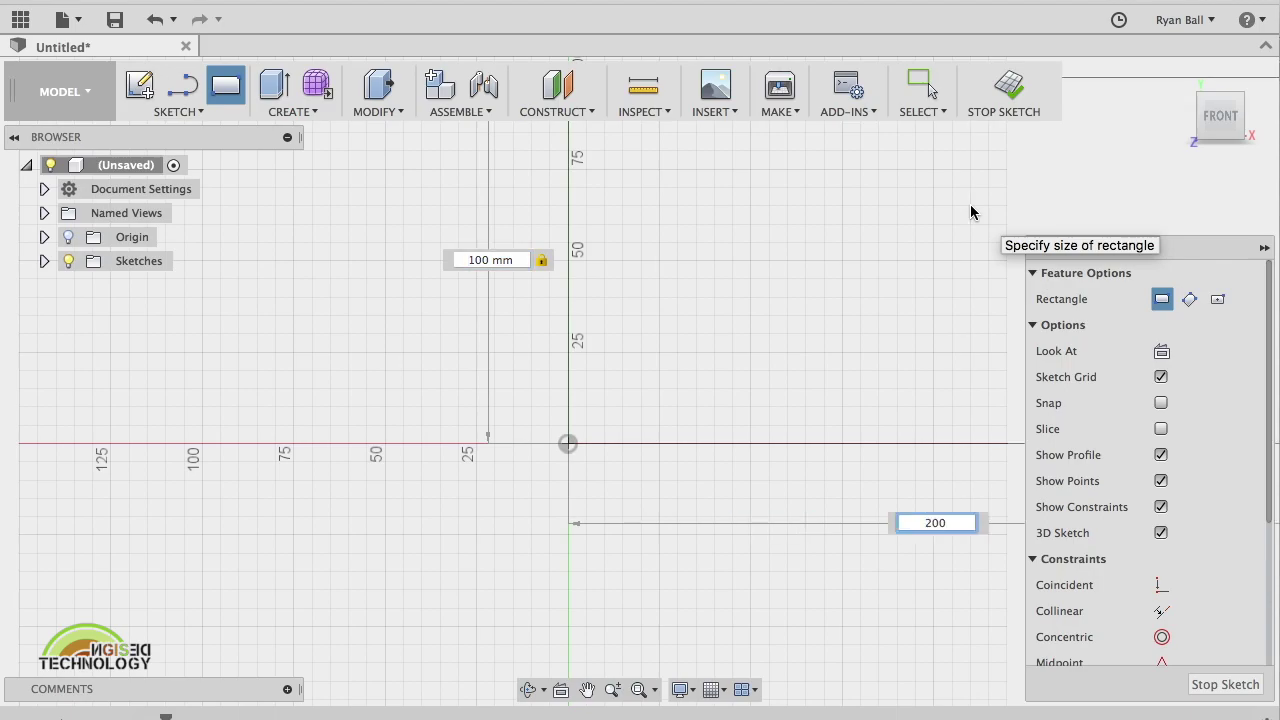
key(Return)
key(Escape)
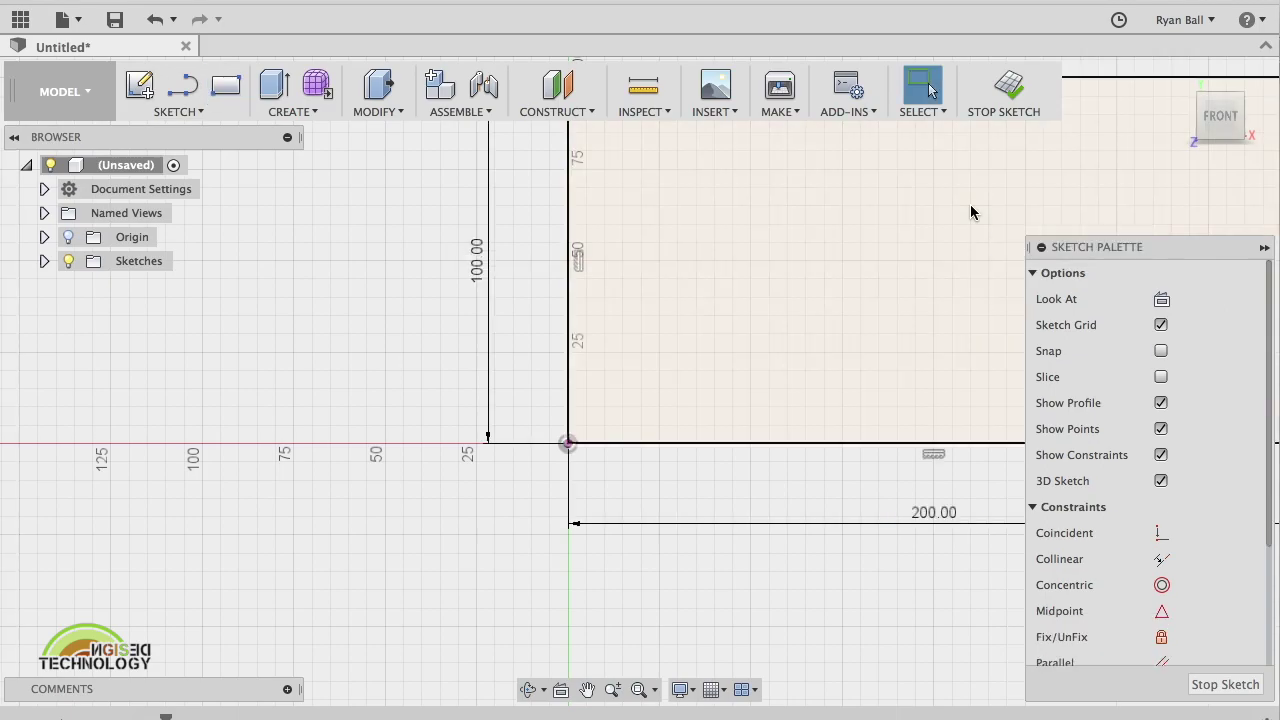
scroll(948, 238, right, 5)
scroll(948, 238, up, 2)
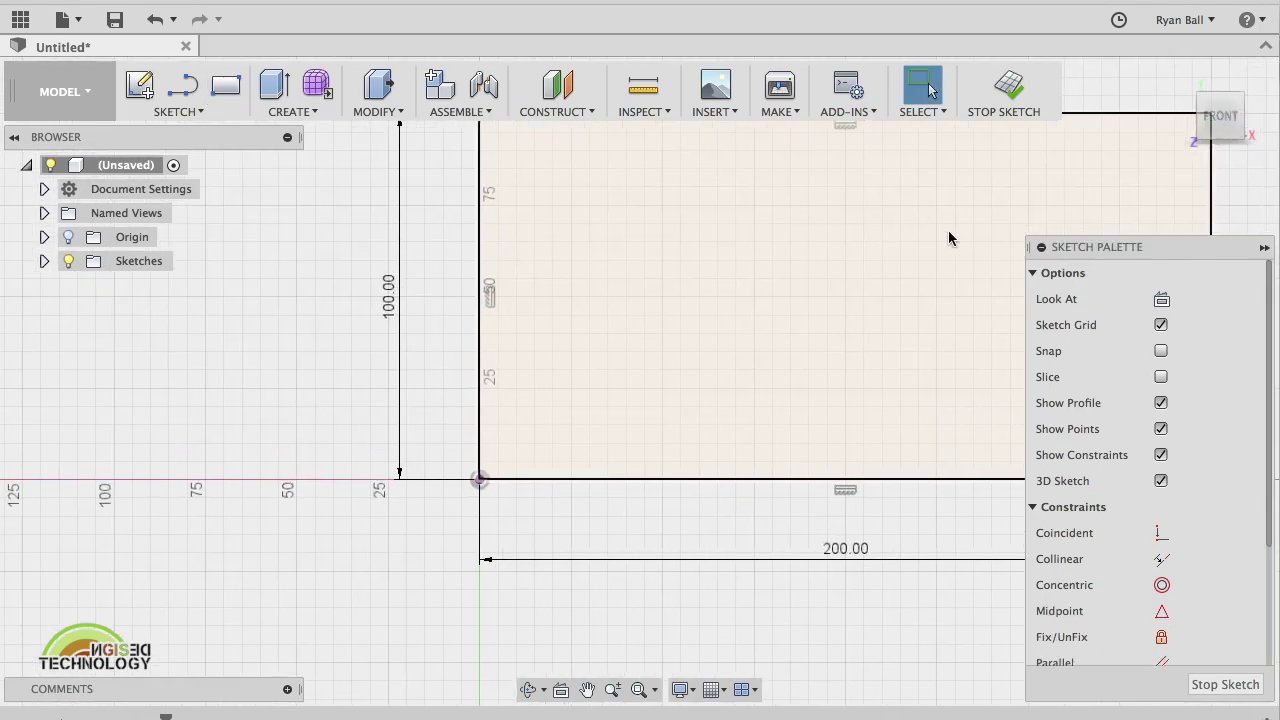
scroll(948, 238, down, 2)
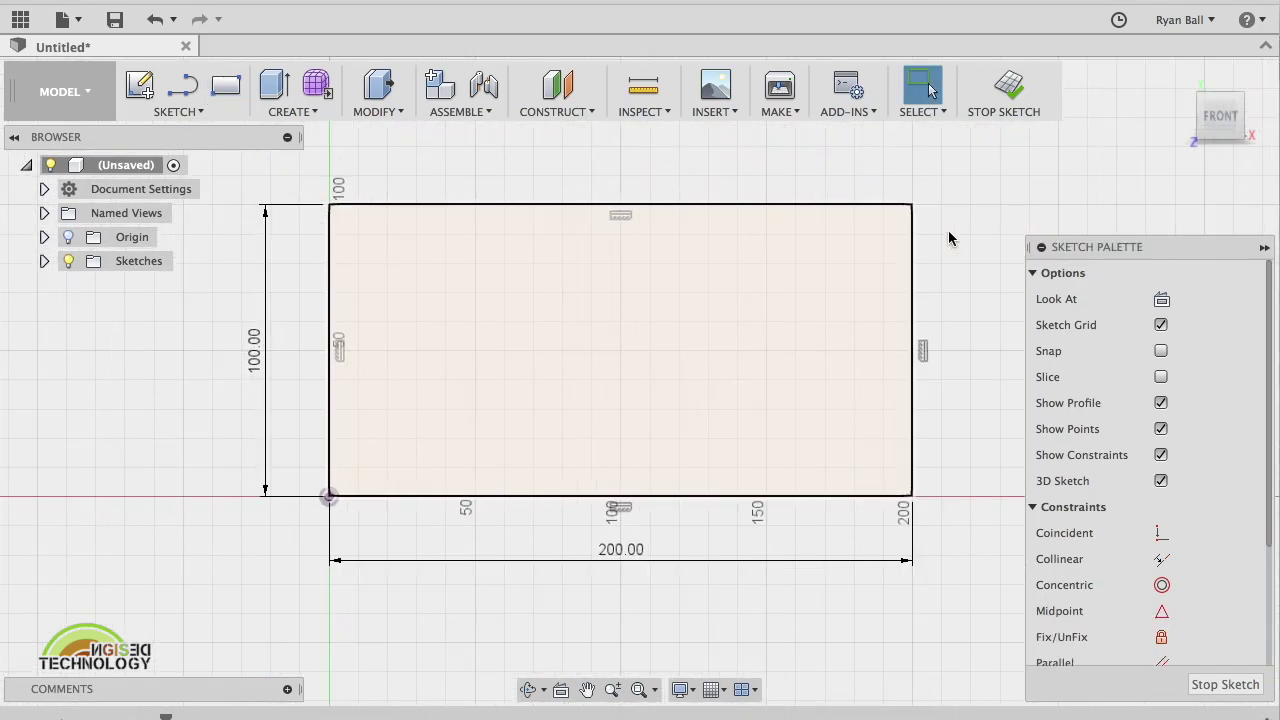
Finish the sketch and extrude the 200 × 100 rectangle 30 mm into a new solid block
click(1008, 85)
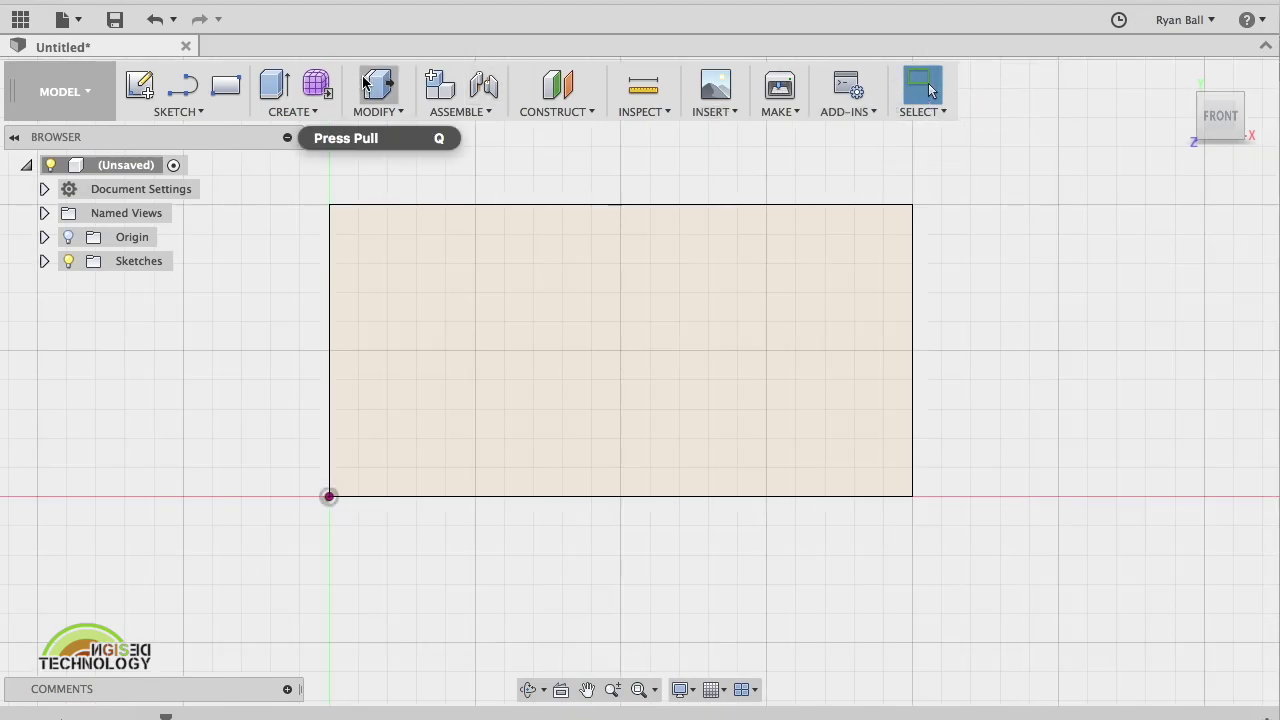
click(1182, 80)
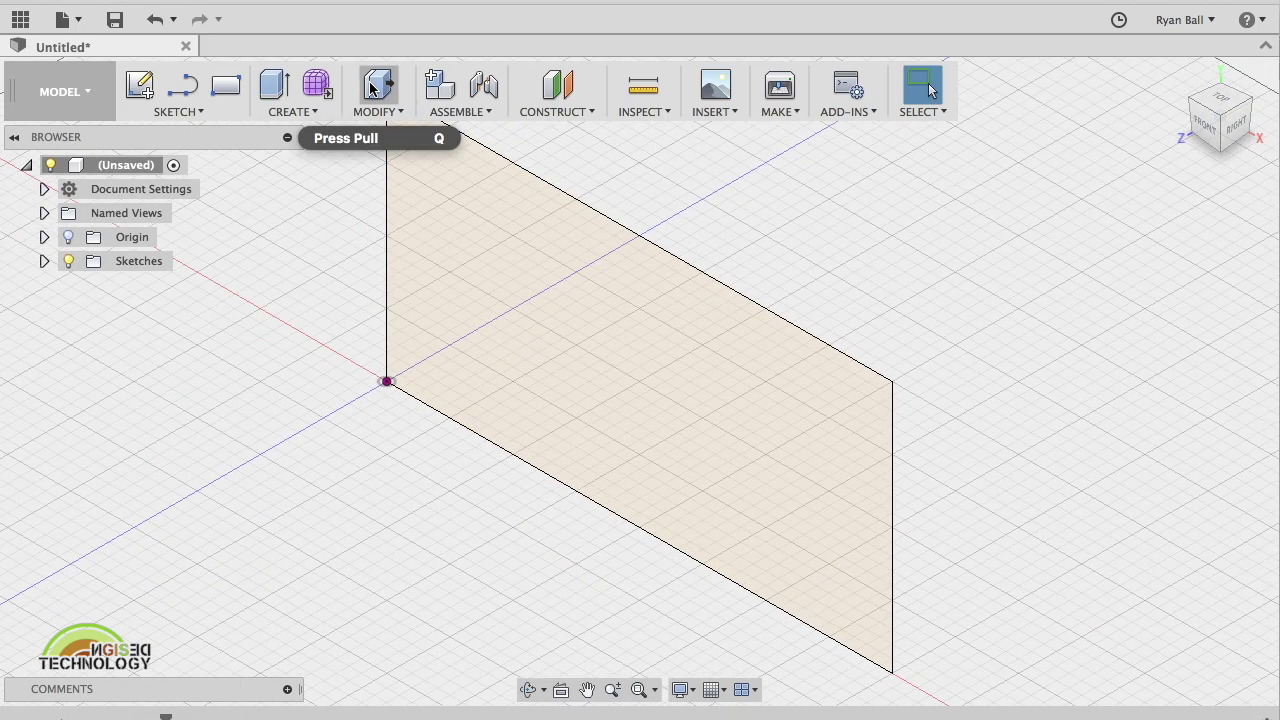
click(274, 84)
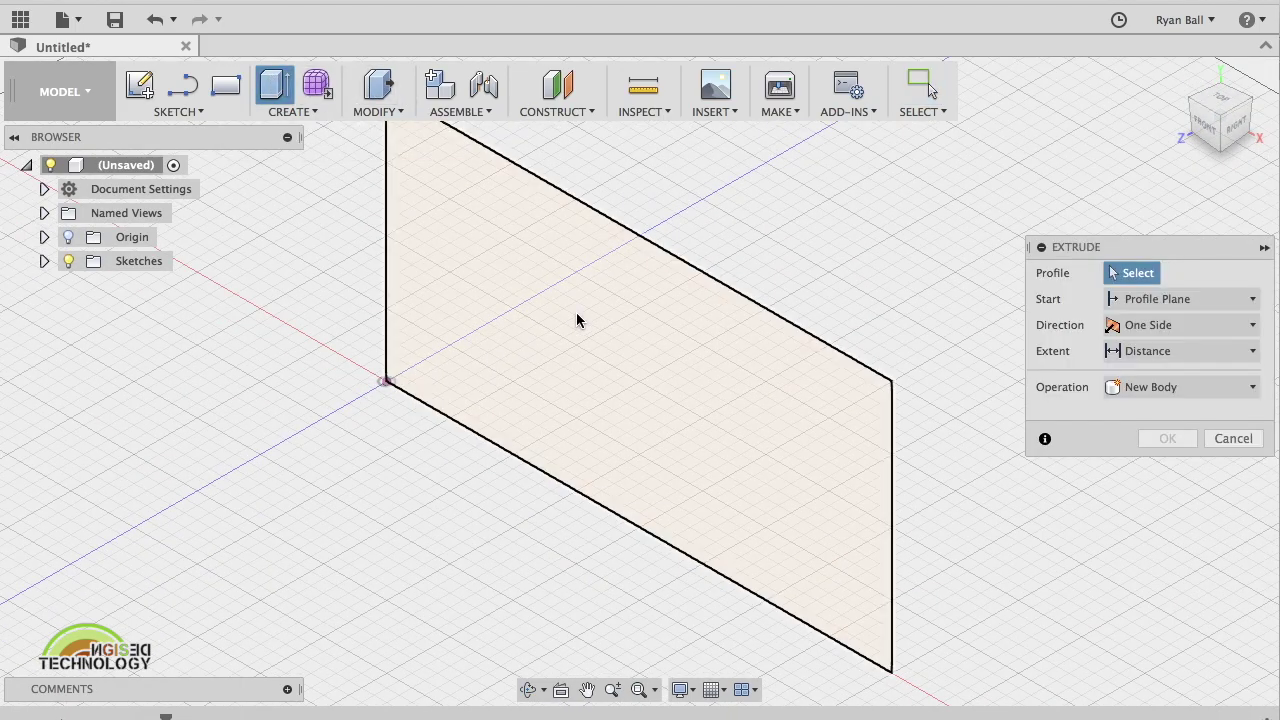
click(576, 319)
drag(623, 393, 543, 437)
click(736, 478)
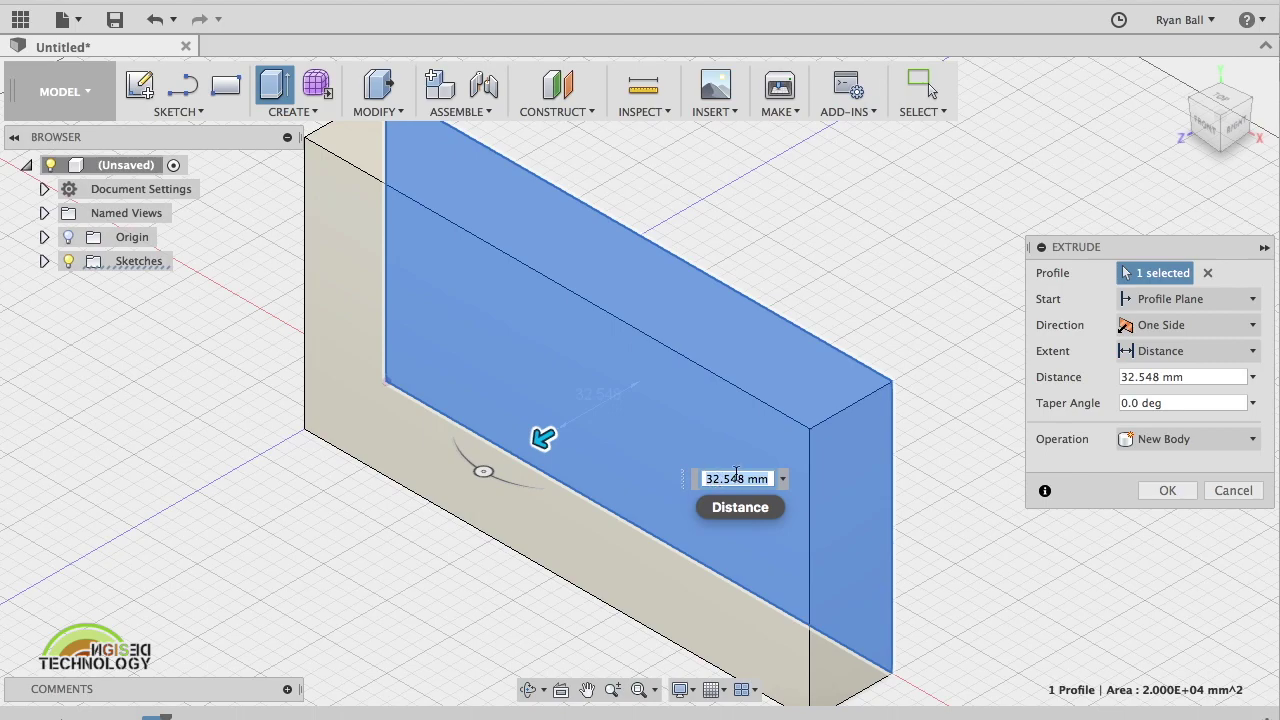
text(30)
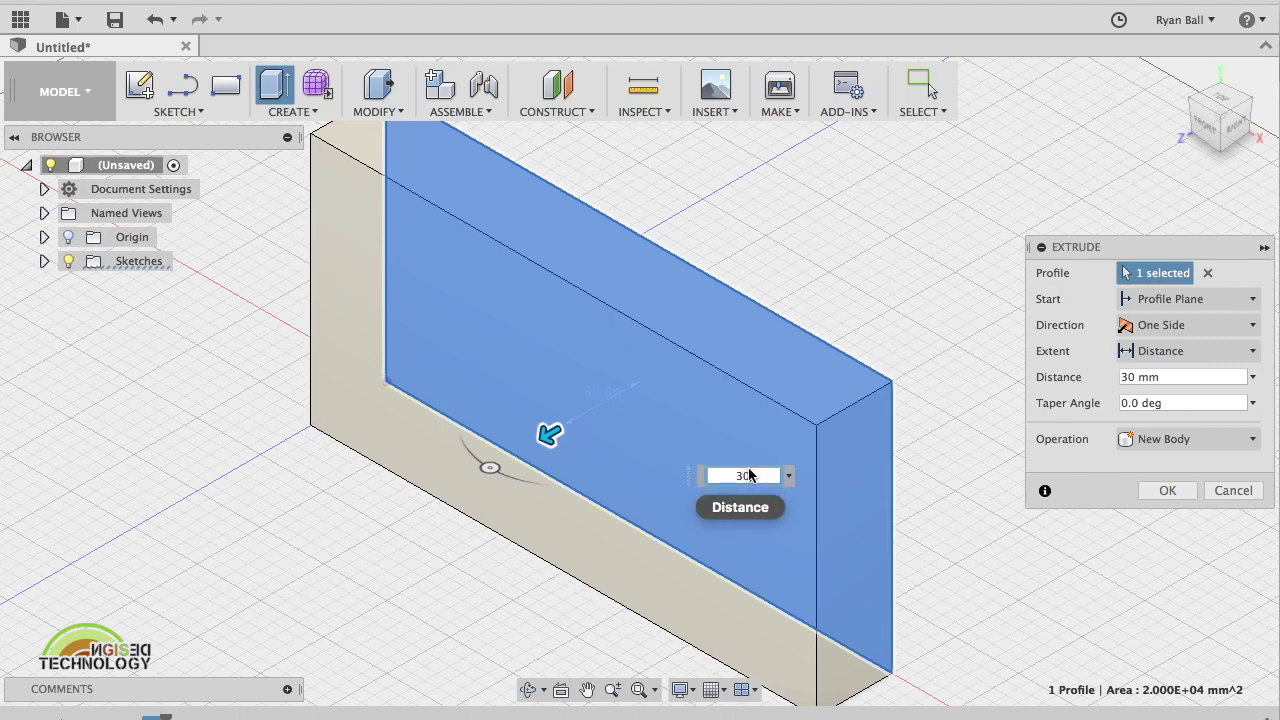
key(Return)
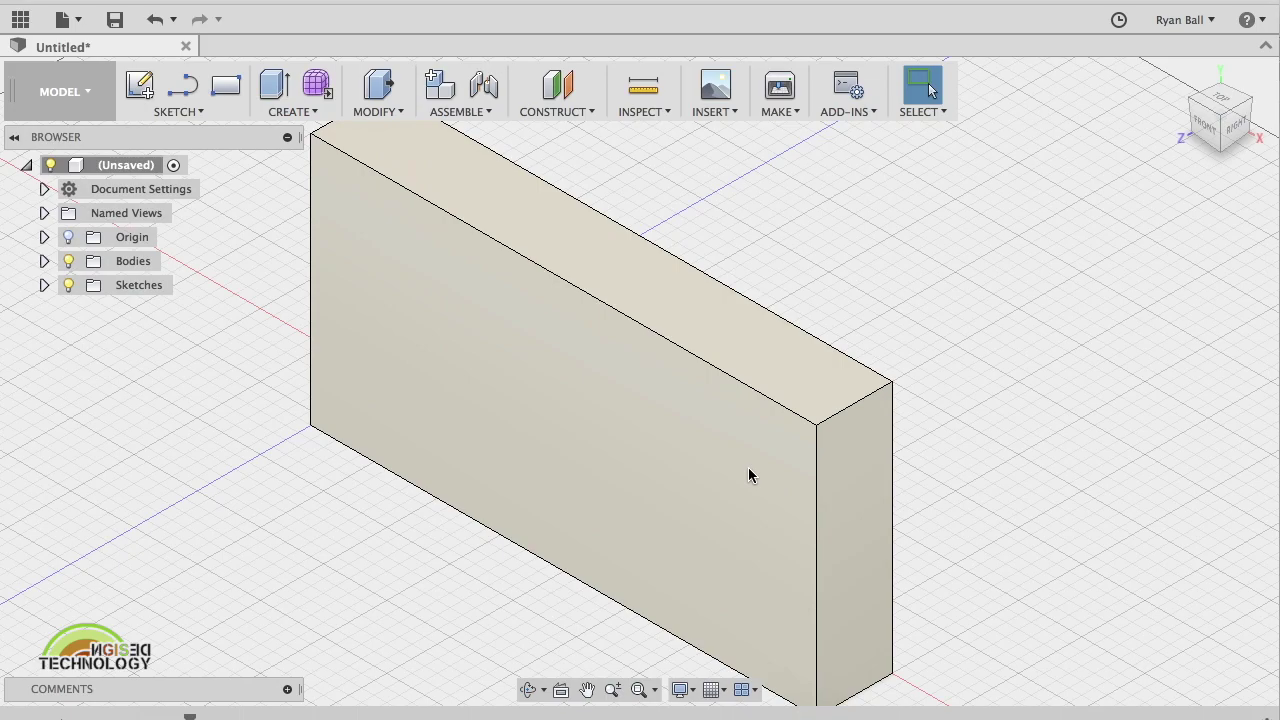
Start a Center Diameter Circle sketch on the block's front face
click(182, 115)
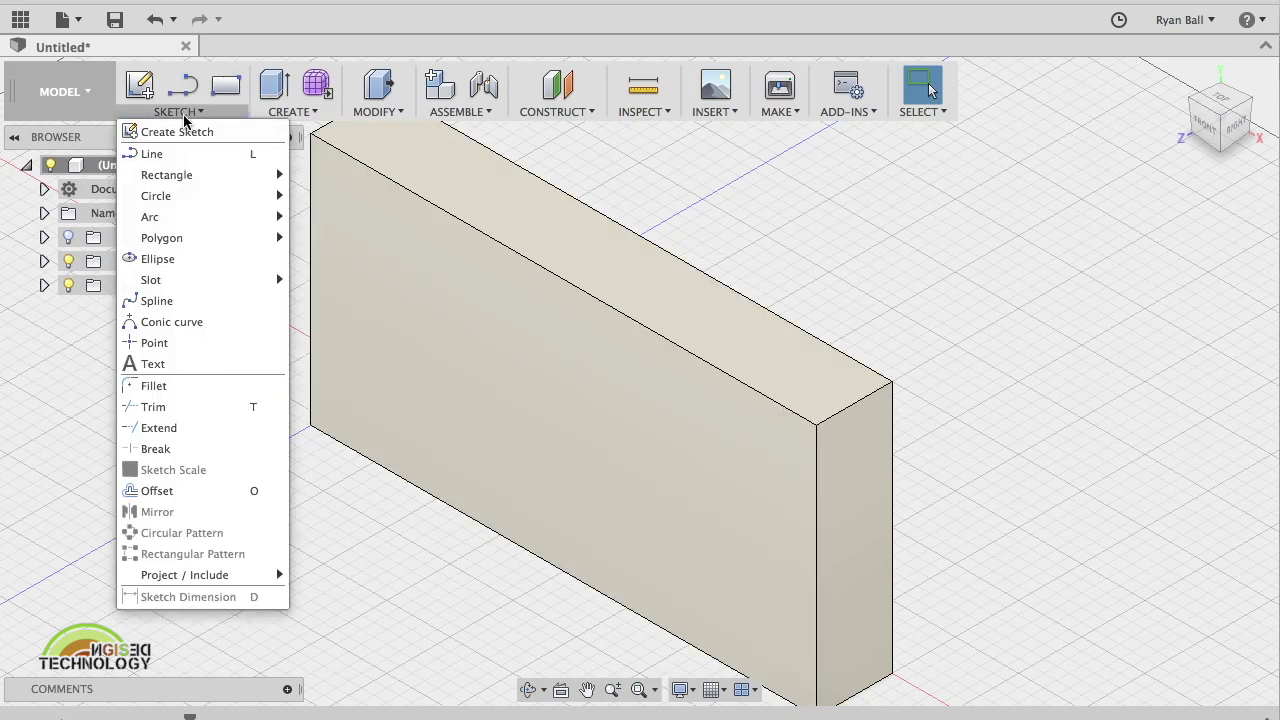
mouse_move(200, 196)
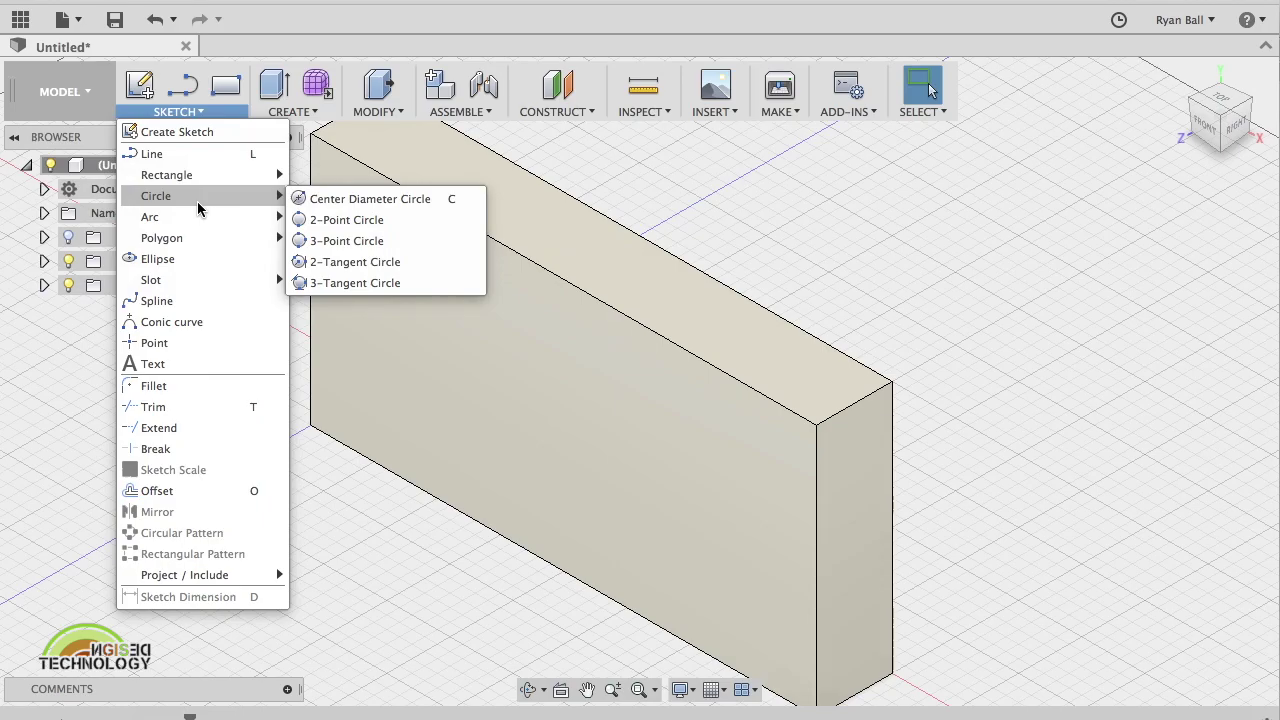
click(466, 197)
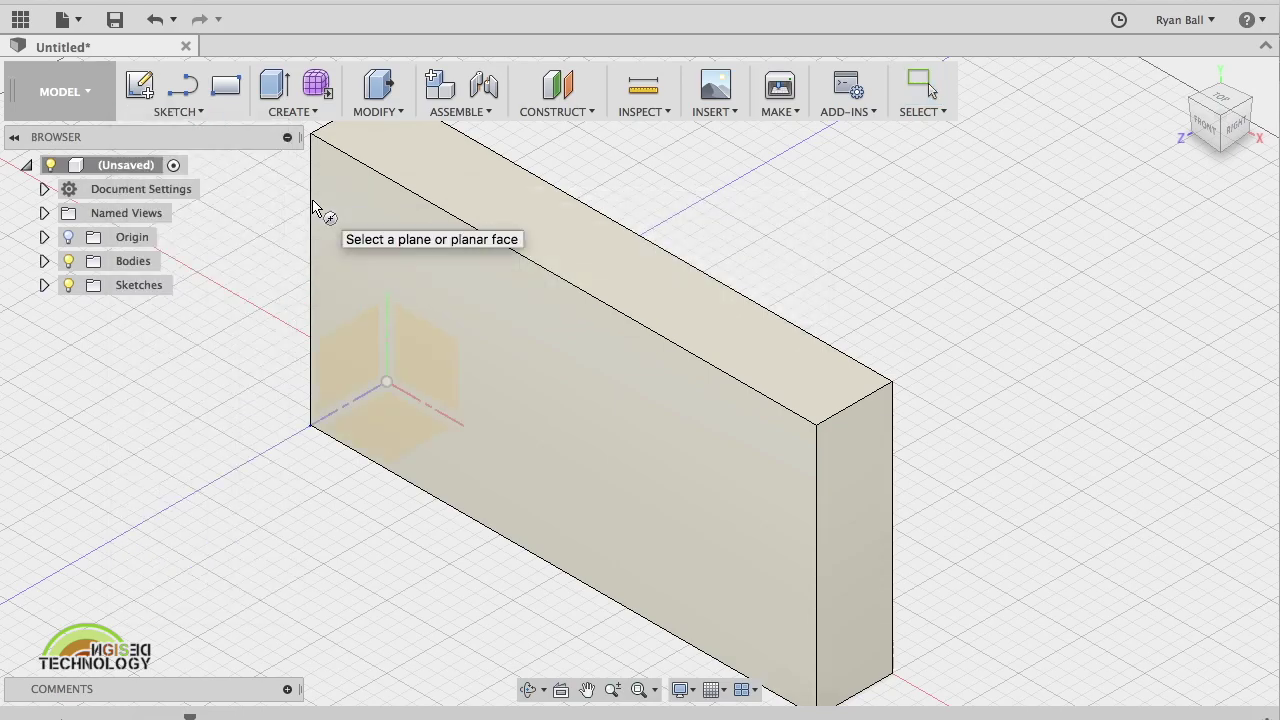
click(371, 291)
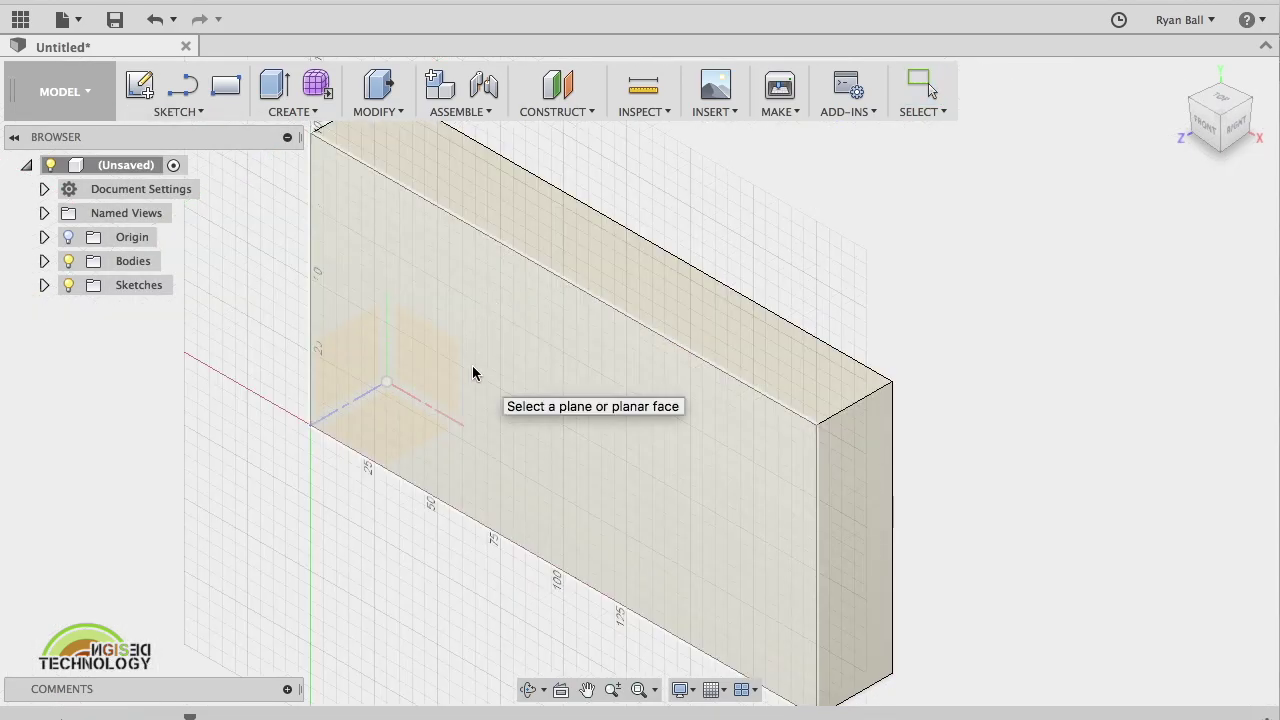
click(473, 373)
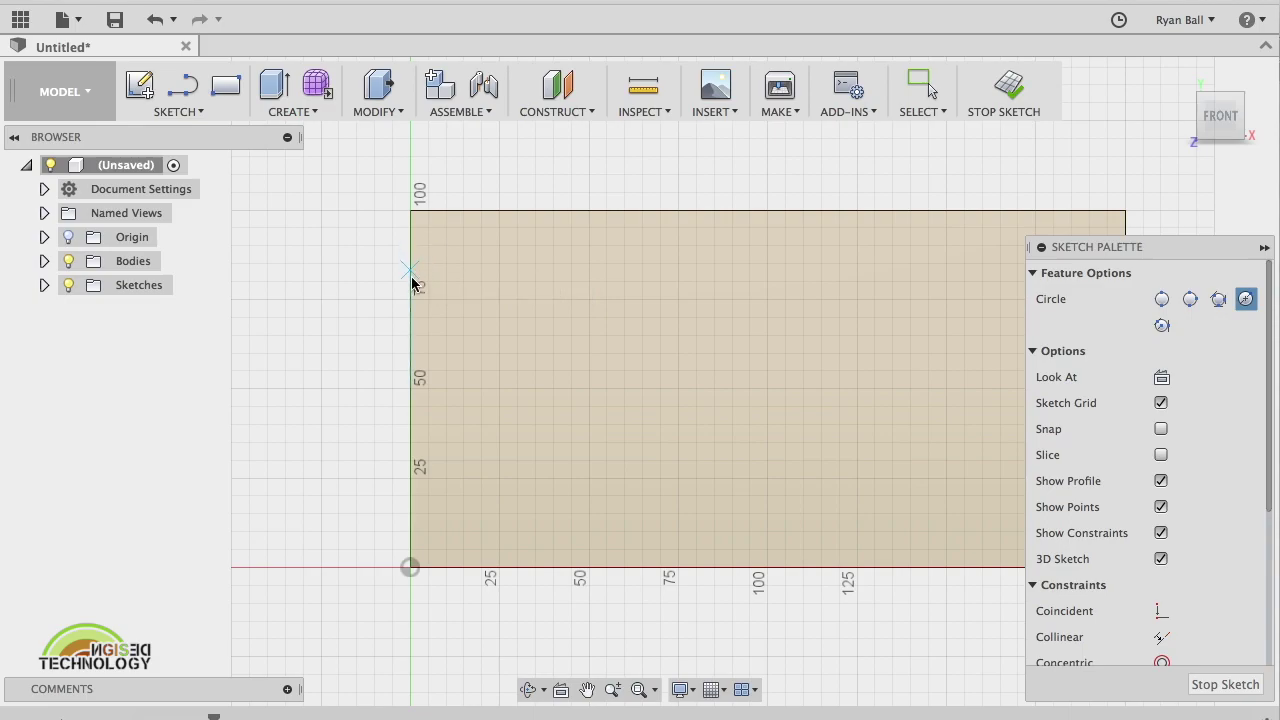
Draw a 65 mm diameter circle centred in the left half of the front face
click(411, 388)
click(573, 389)
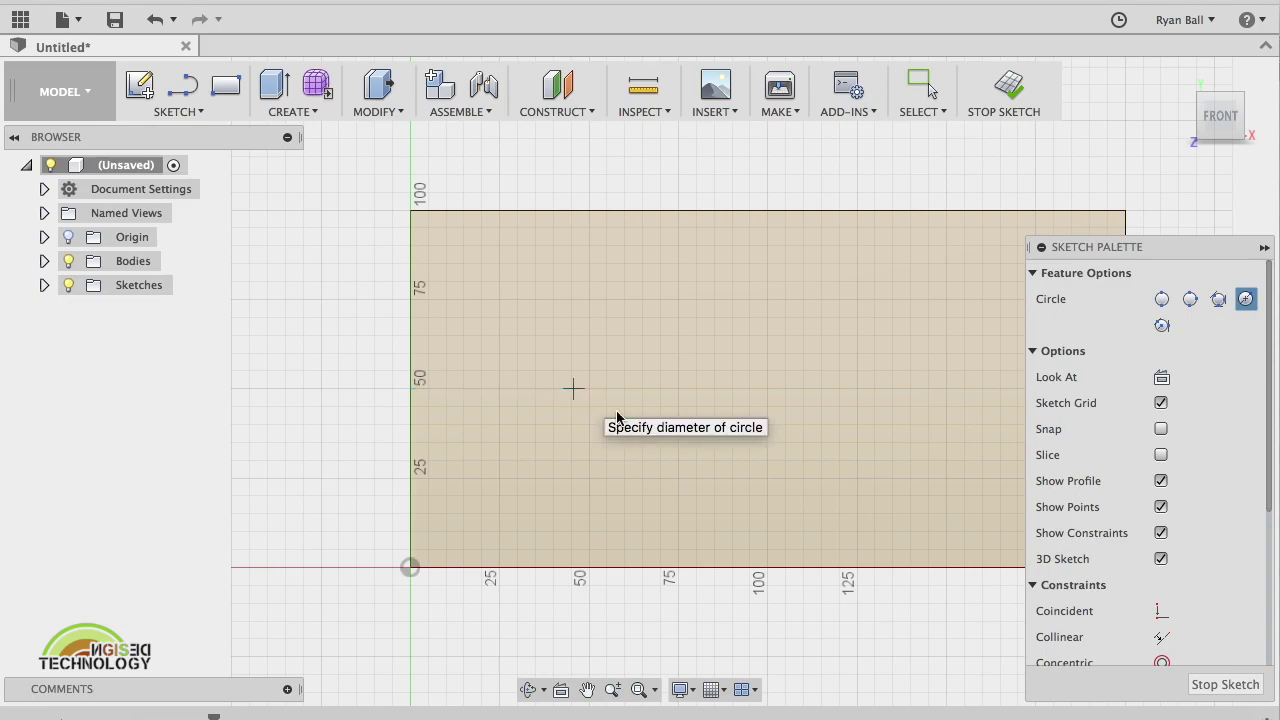
click(650, 466)
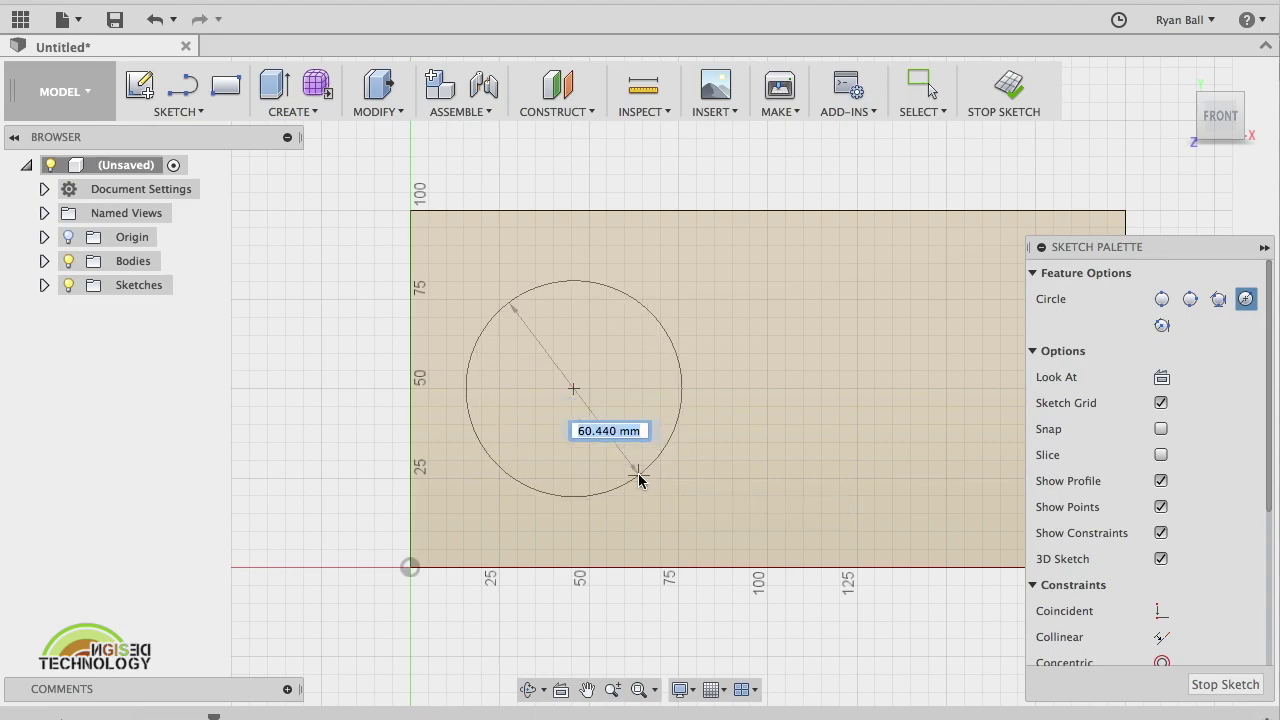
text(65)
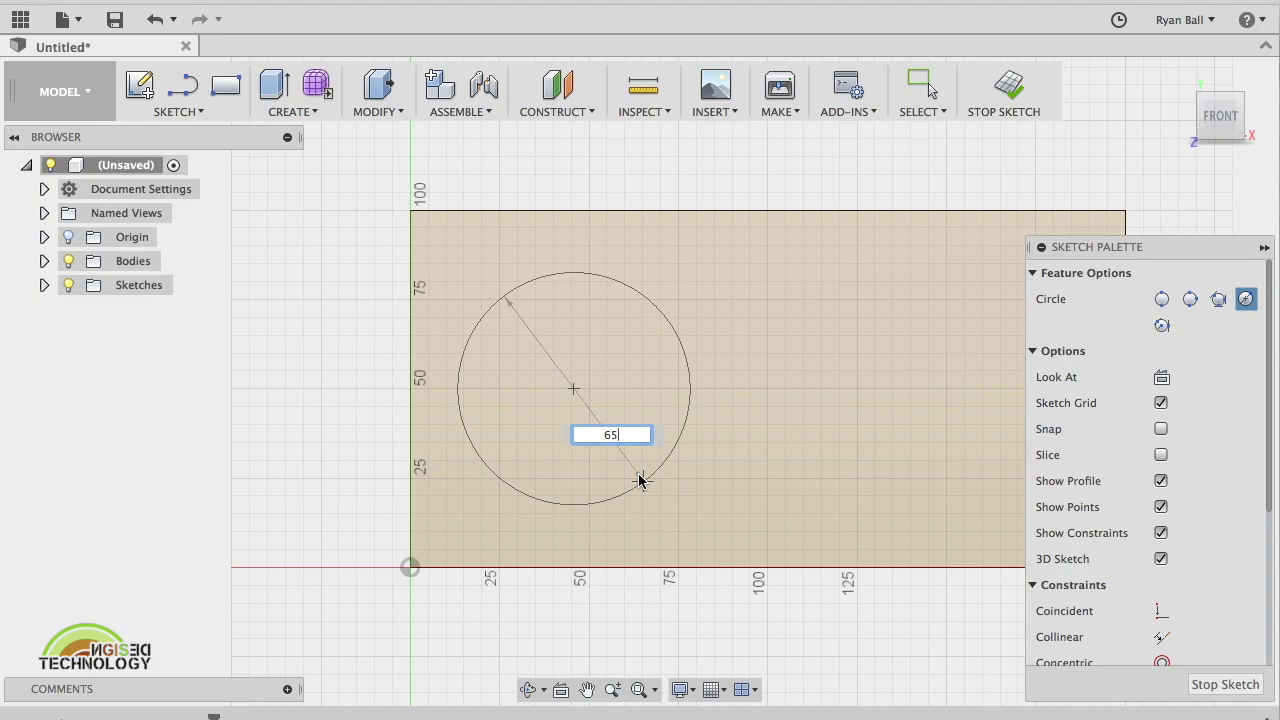
key(Tab)
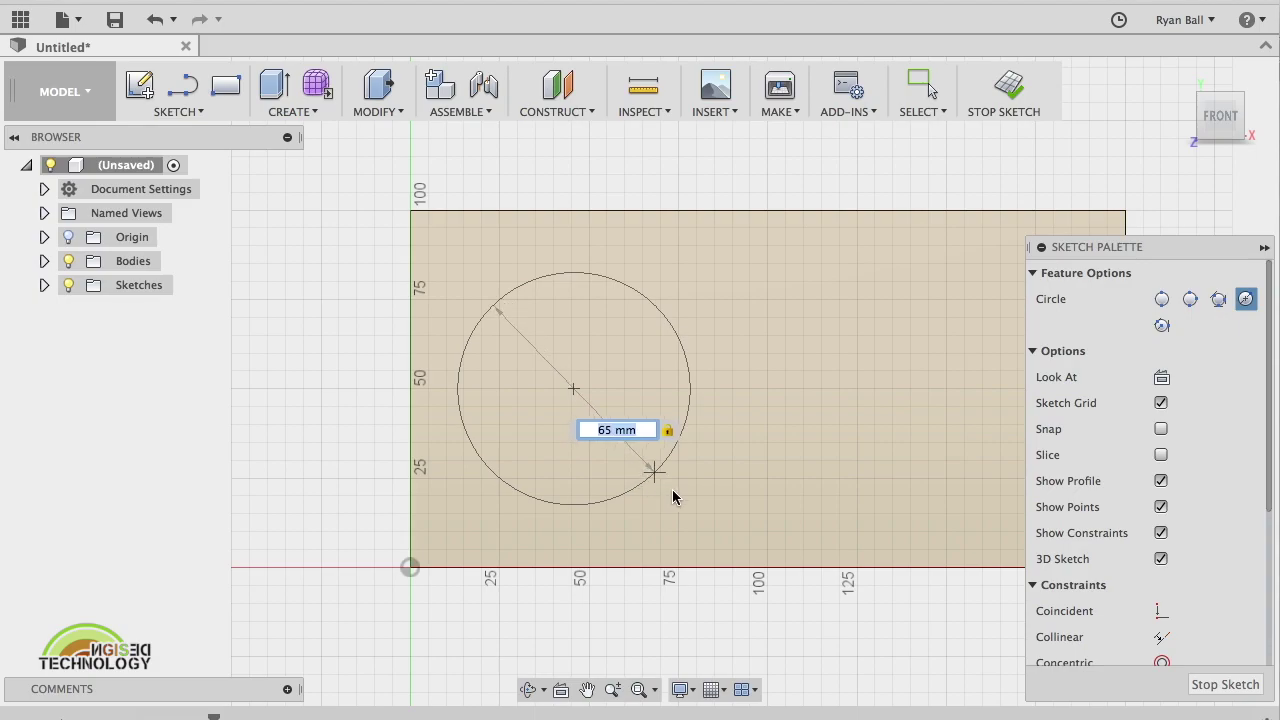
click(672, 489)
key(Escape)
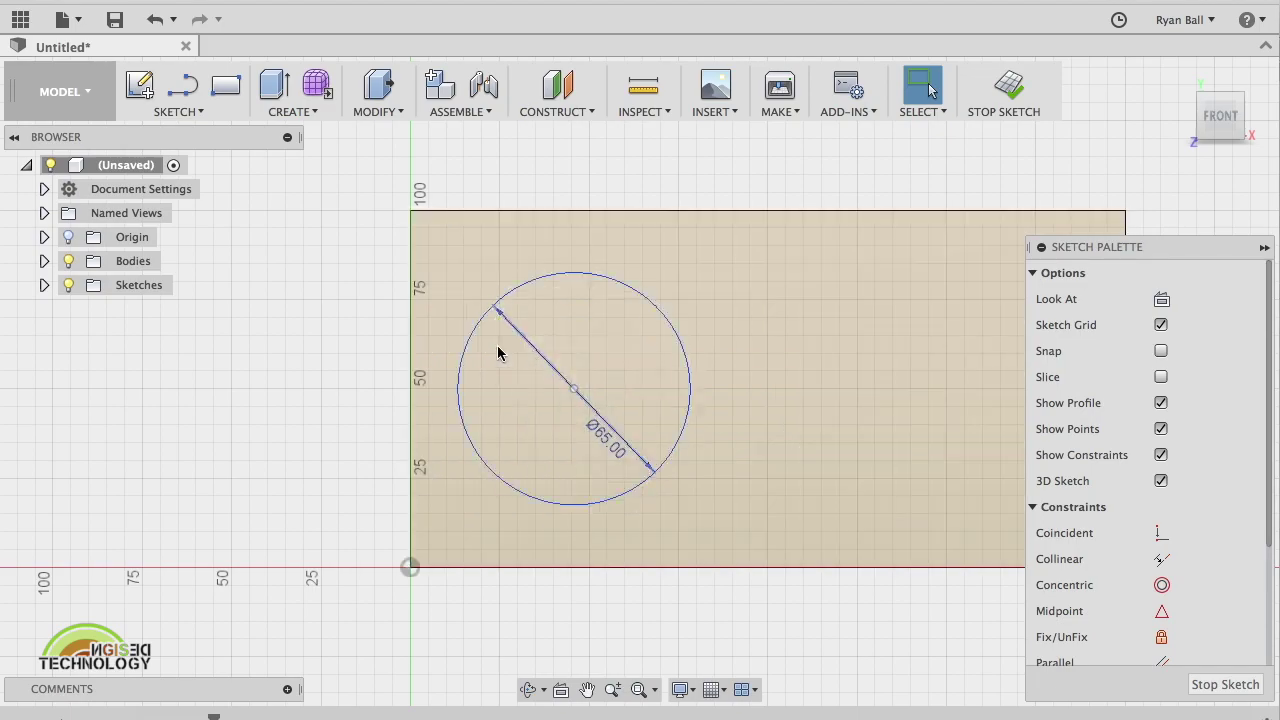
Dimension the circle centre 65 mm from the block's left edge
click(199, 115)
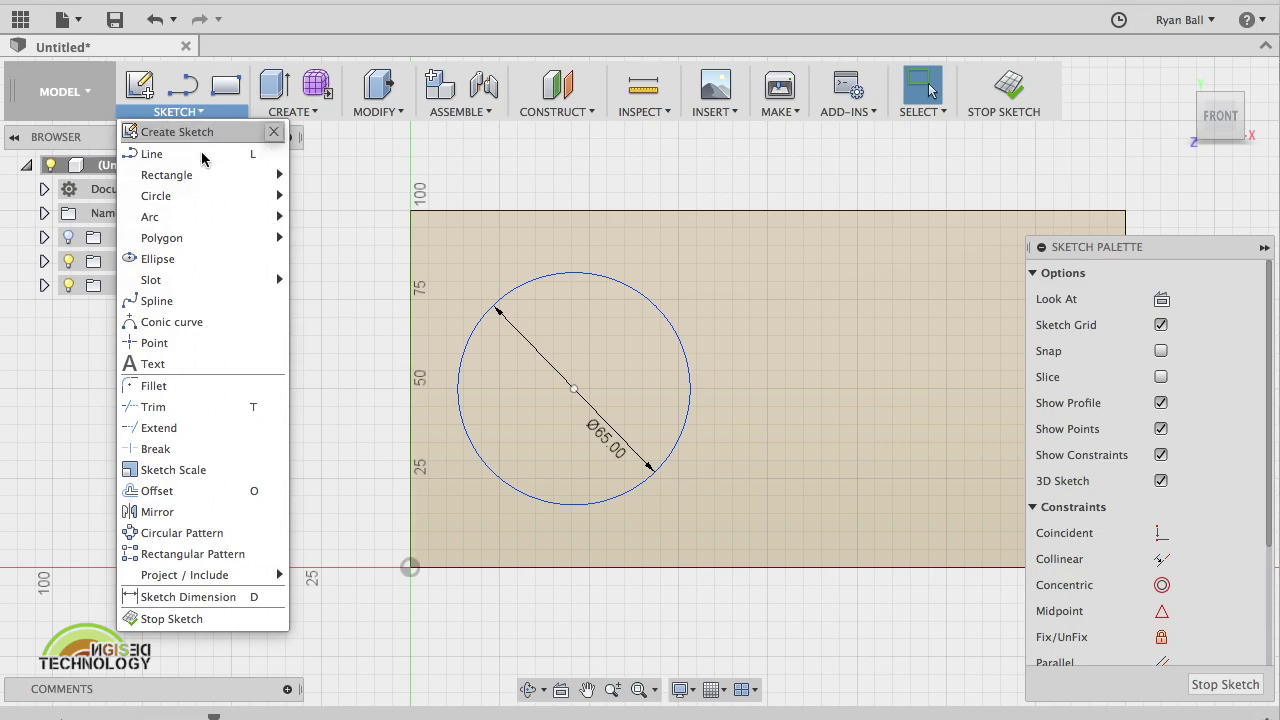
click(198, 598)
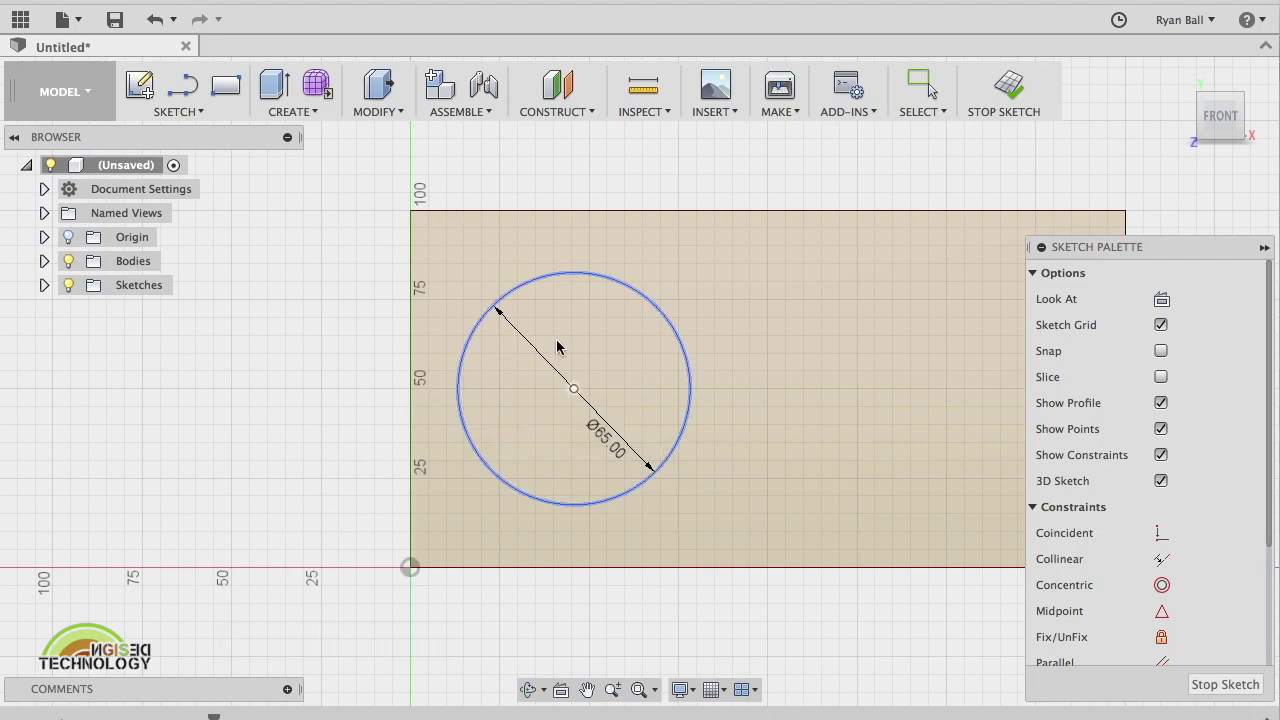
click(411, 410)
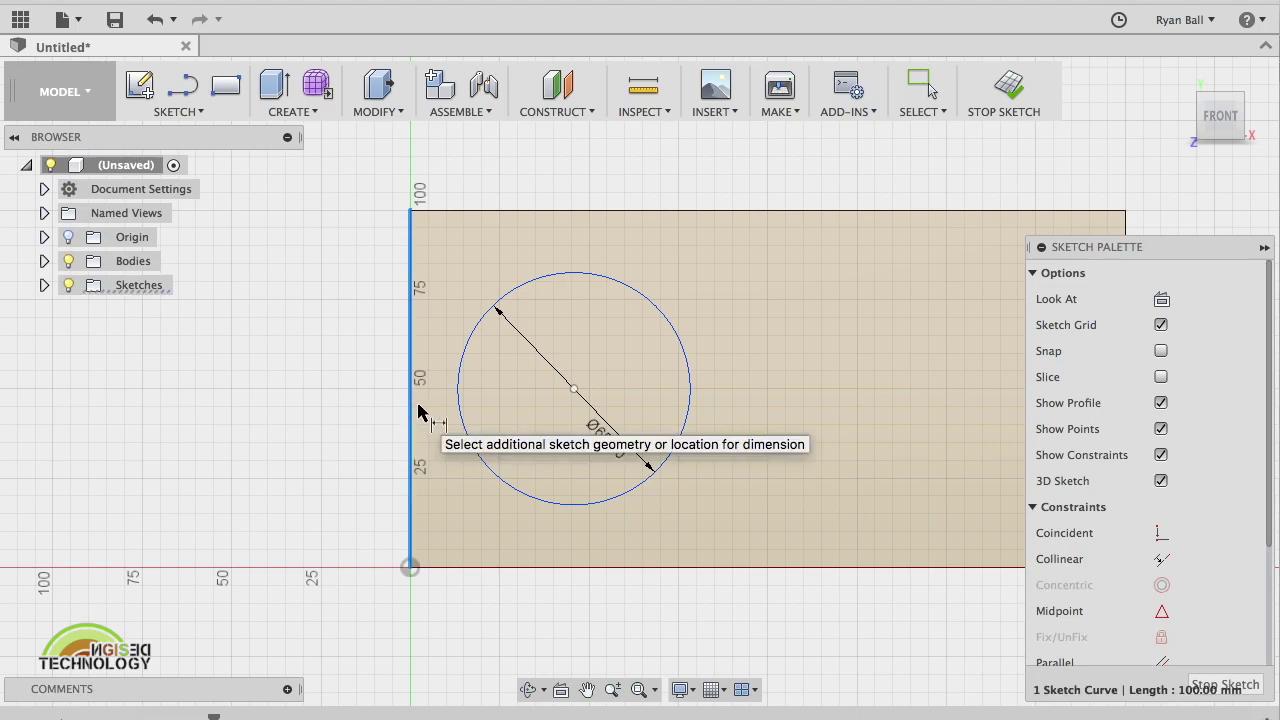
key(Escape)
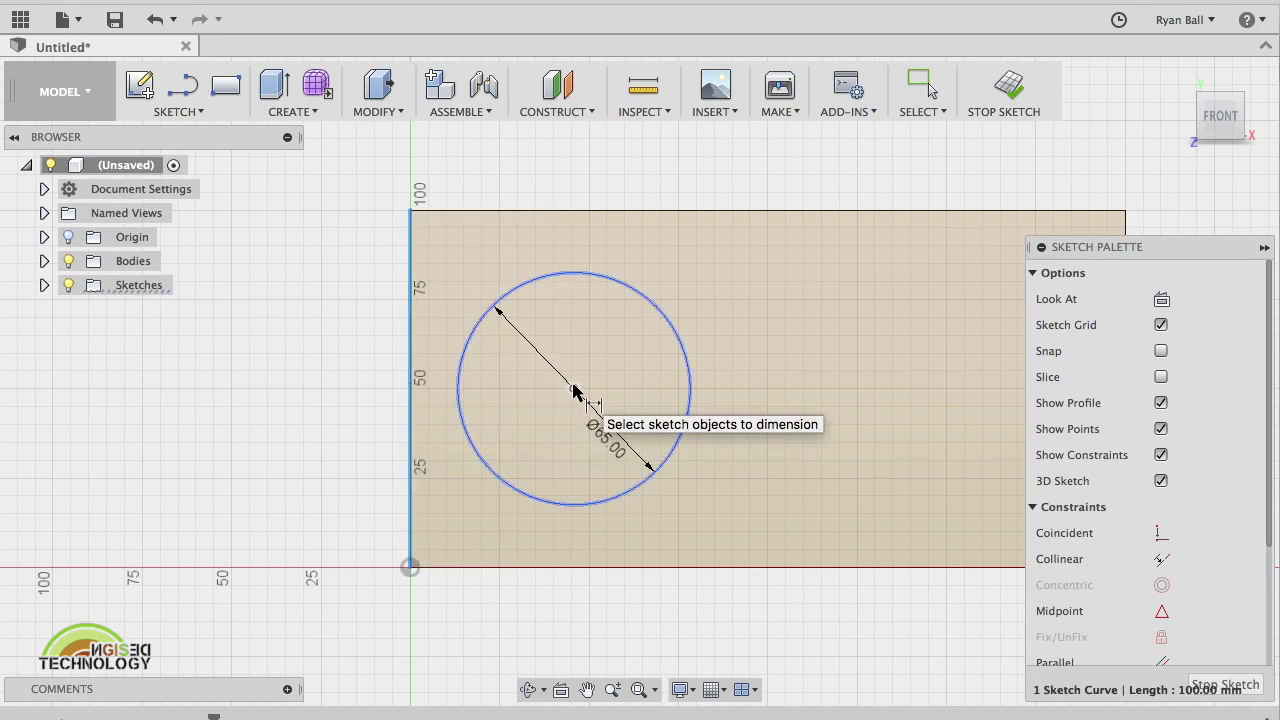
click(574, 389)
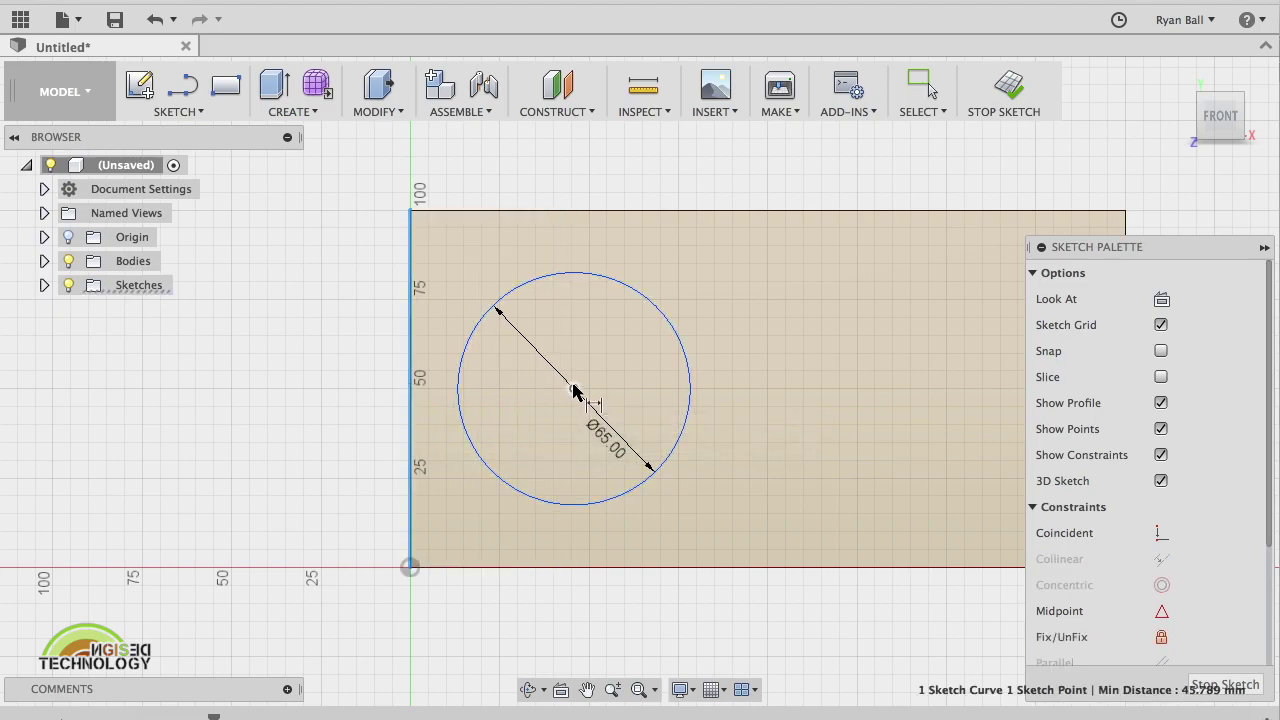
click(529, 238)
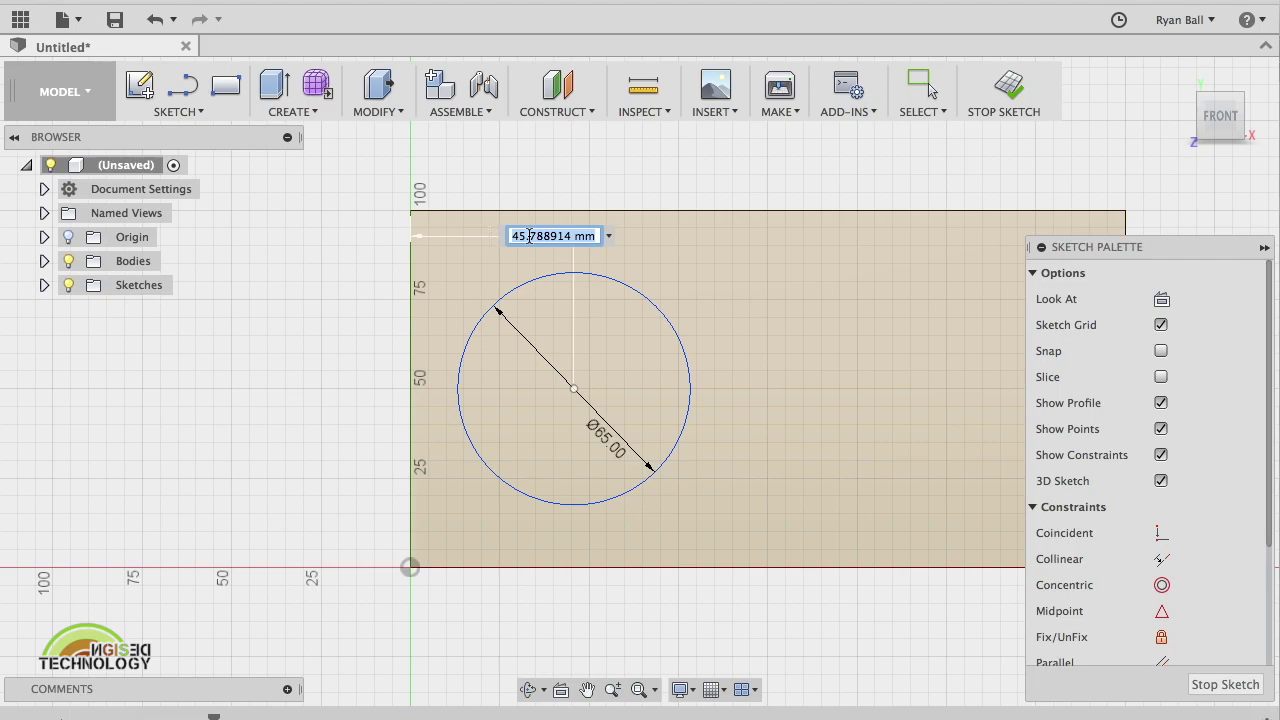
text(55)
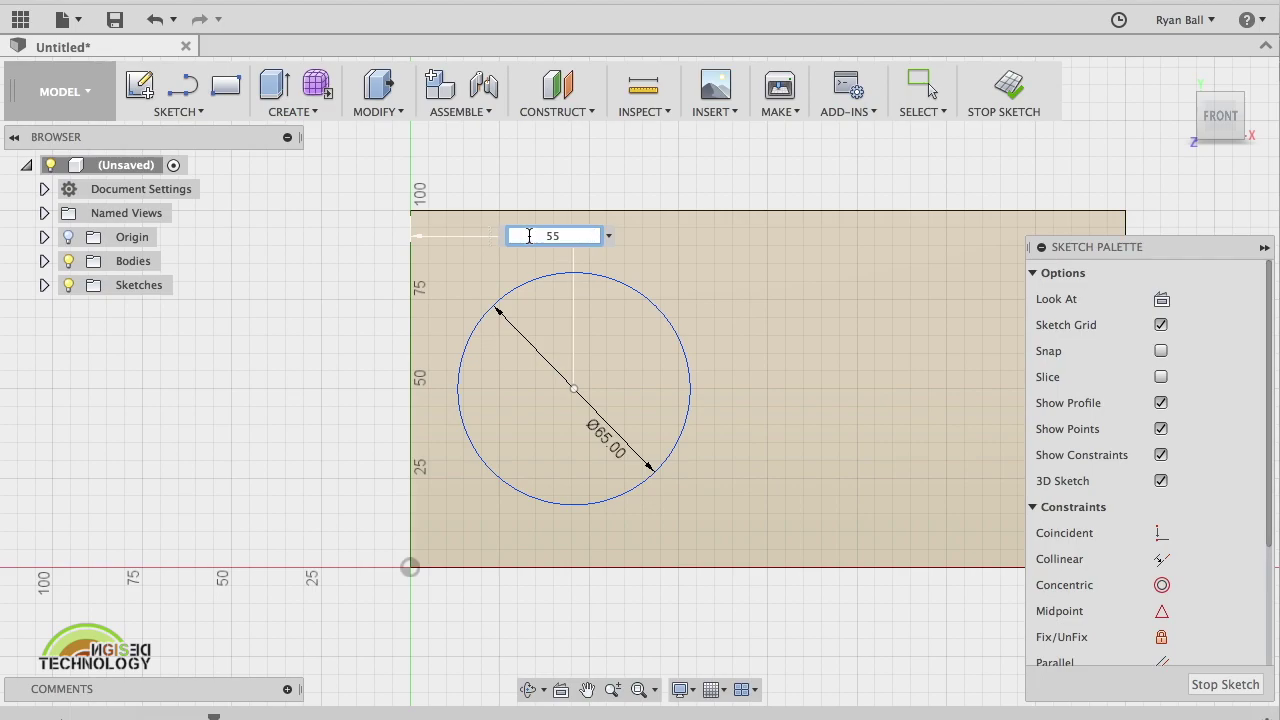
key(Return)
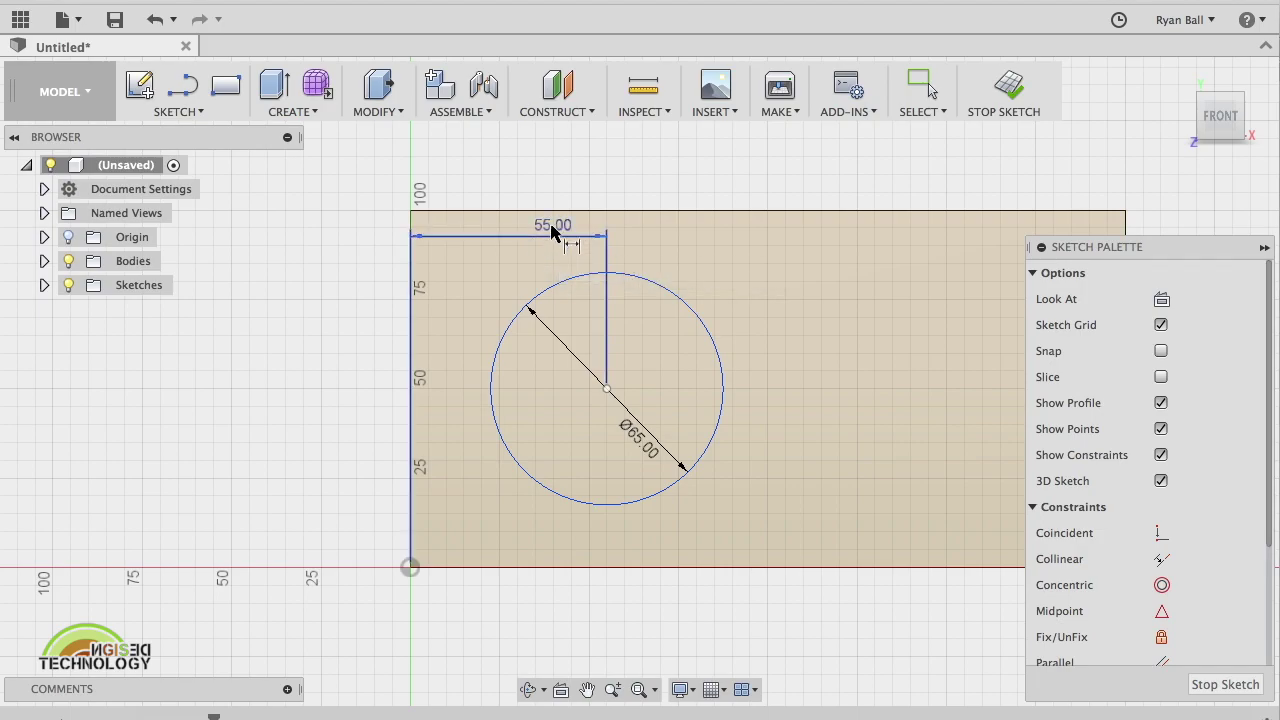
double_click(551, 230)
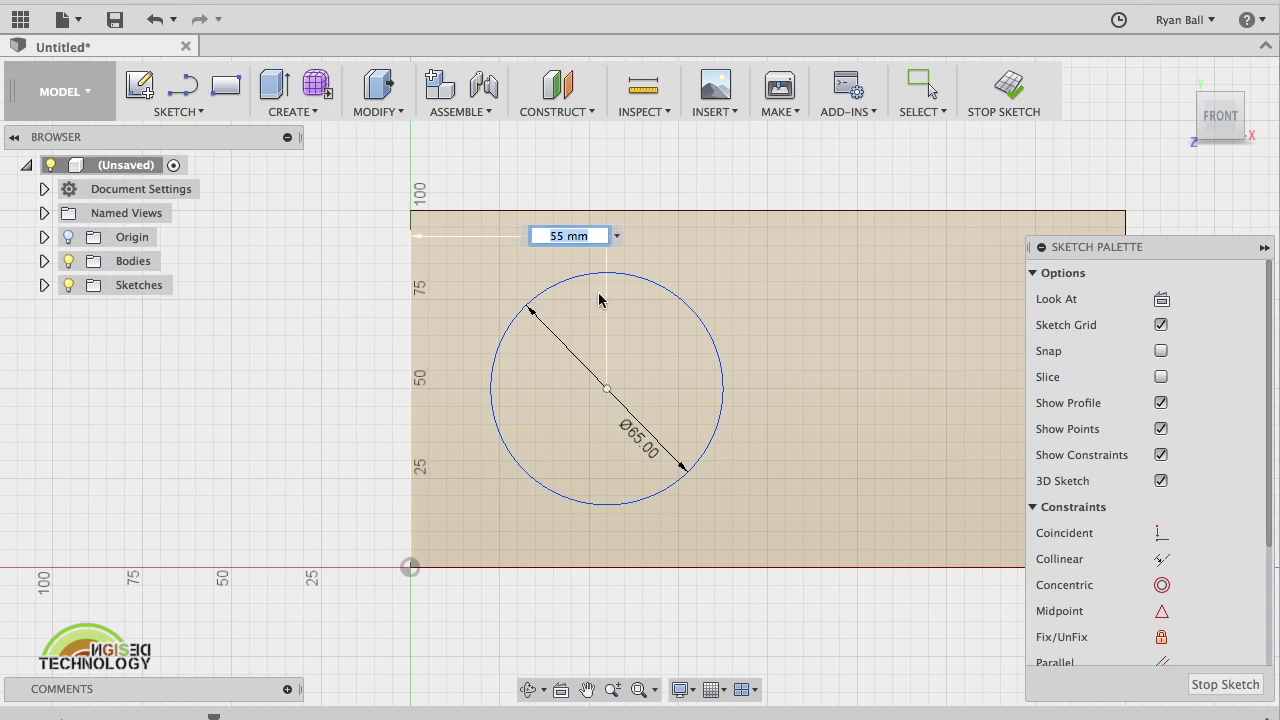
text(65)
key(Return)
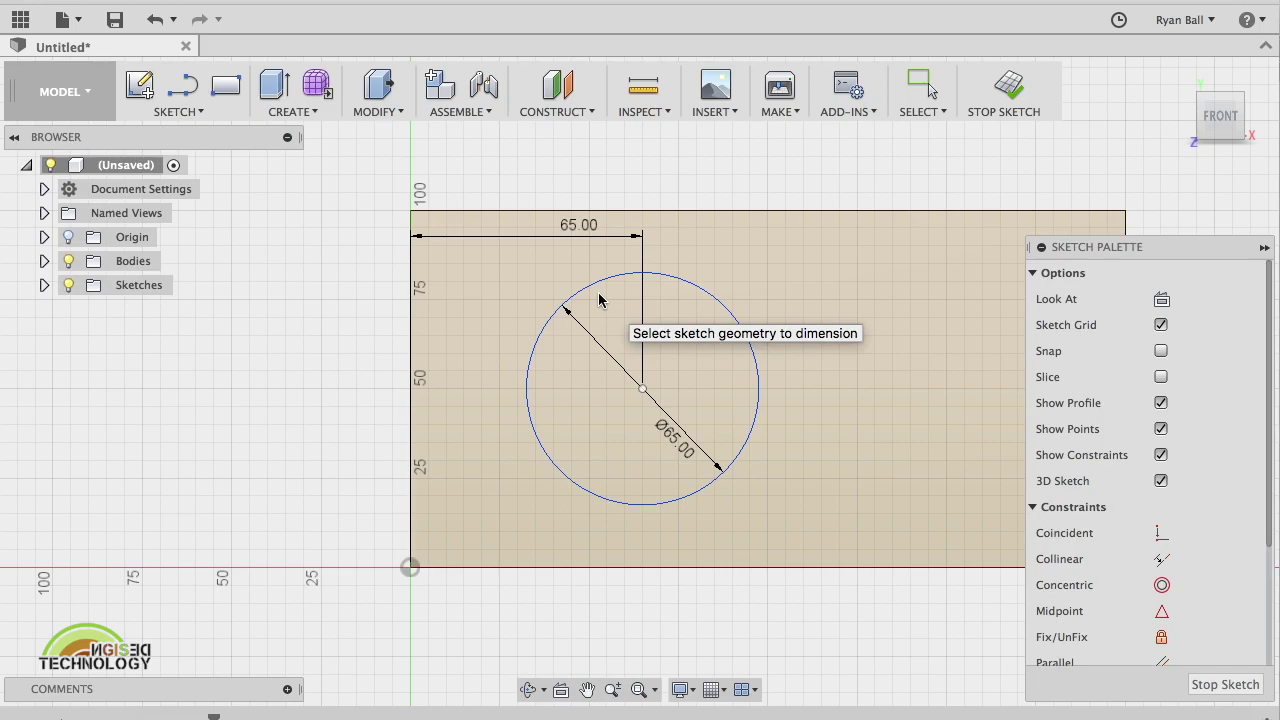
Dimension the circle centre 48 mm below the block's top edge
click(686, 217)
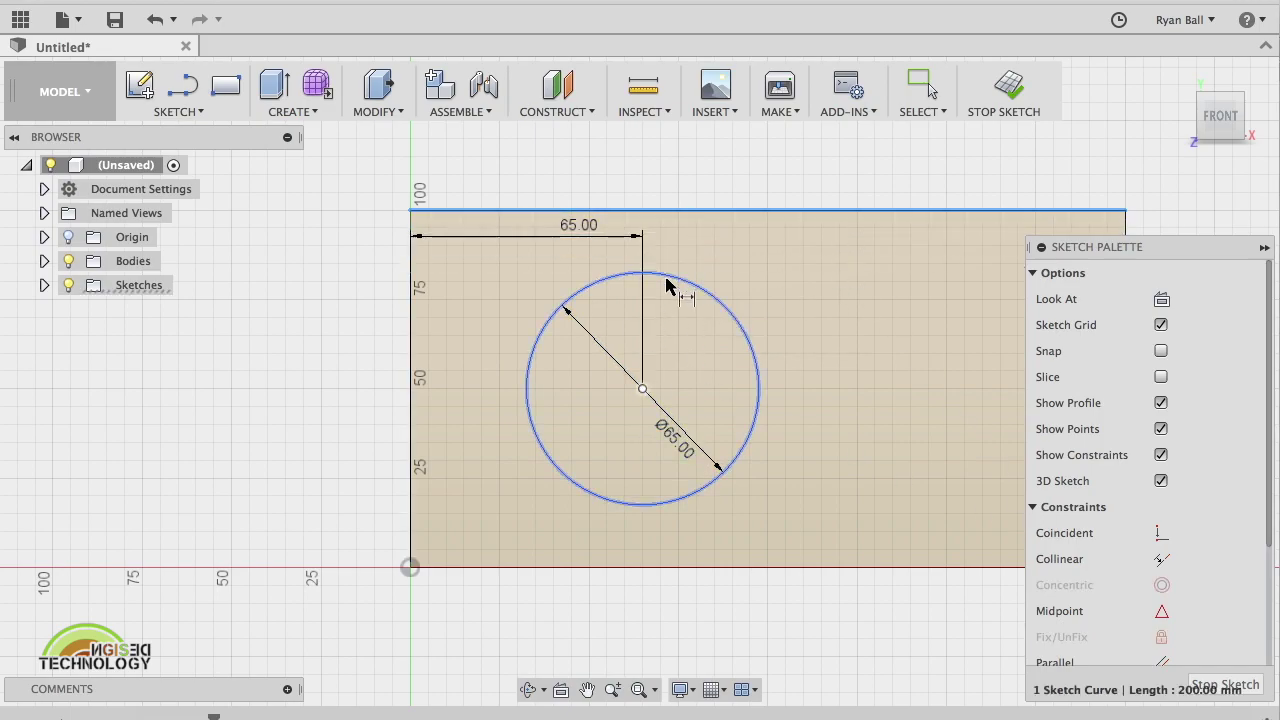
click(643, 390)
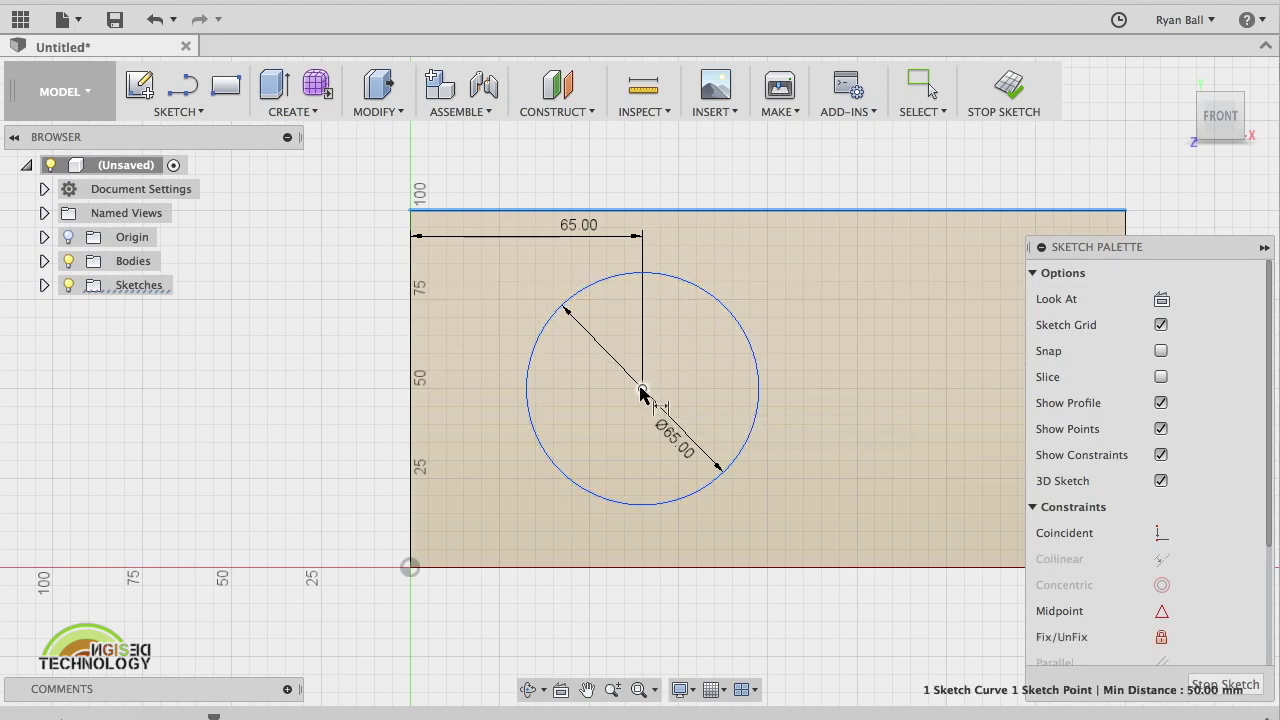
click(337, 413)
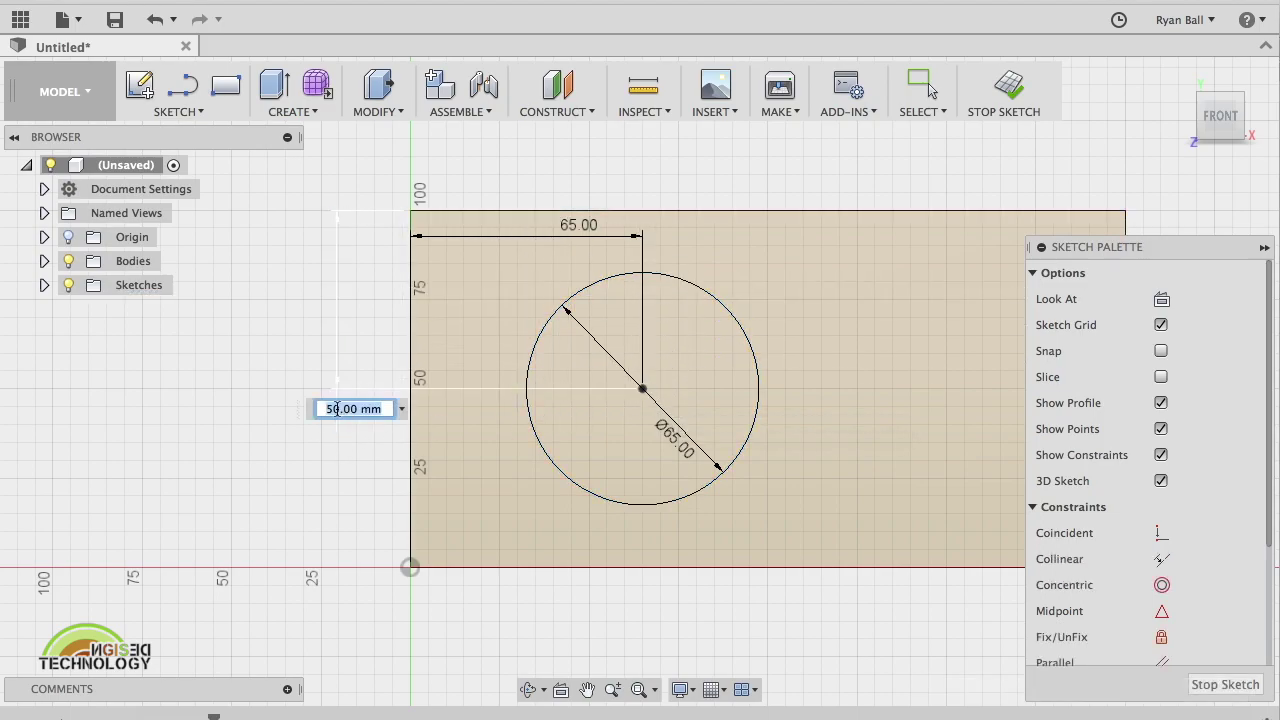
text(30)
key(Return)
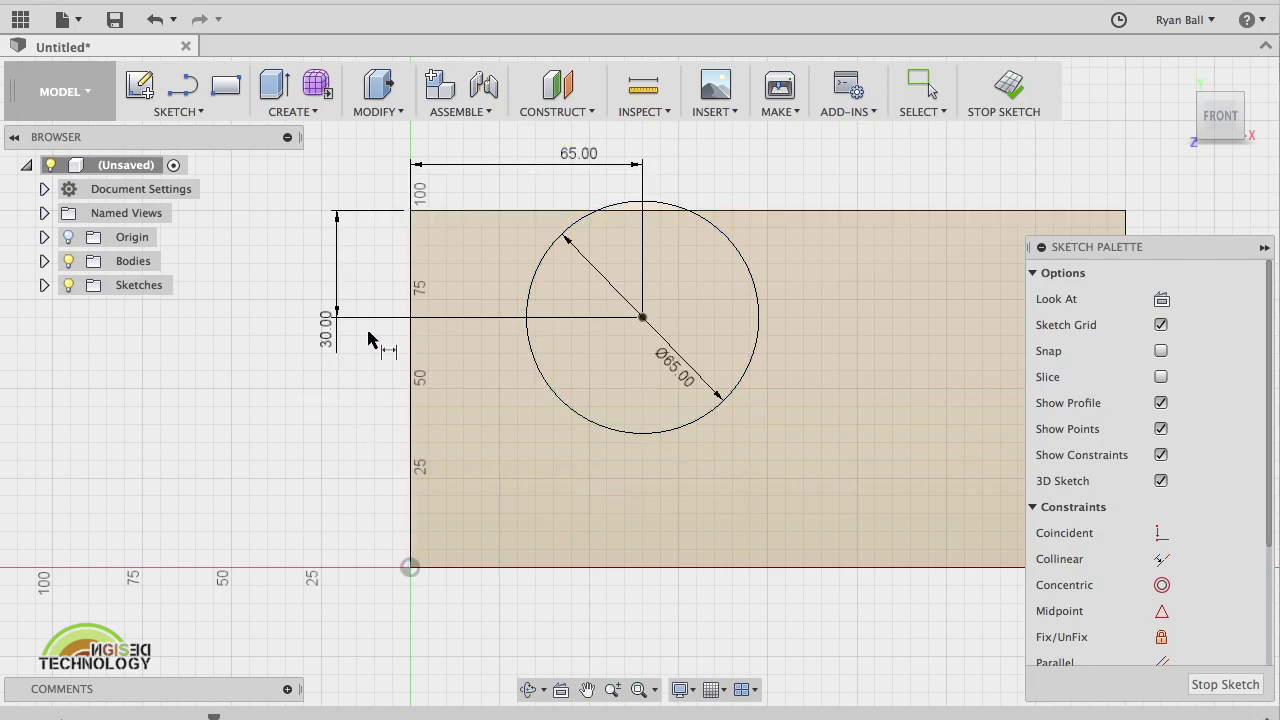
double_click(330, 336)
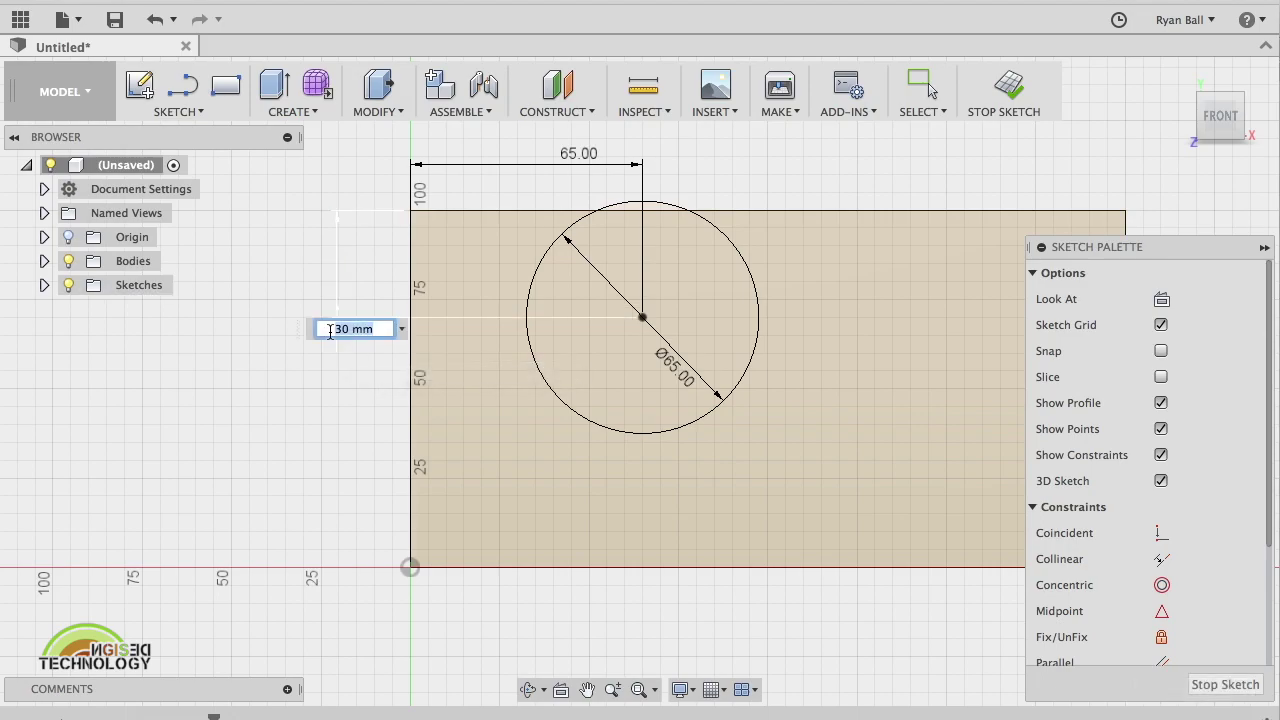
text(48)
key(Return)
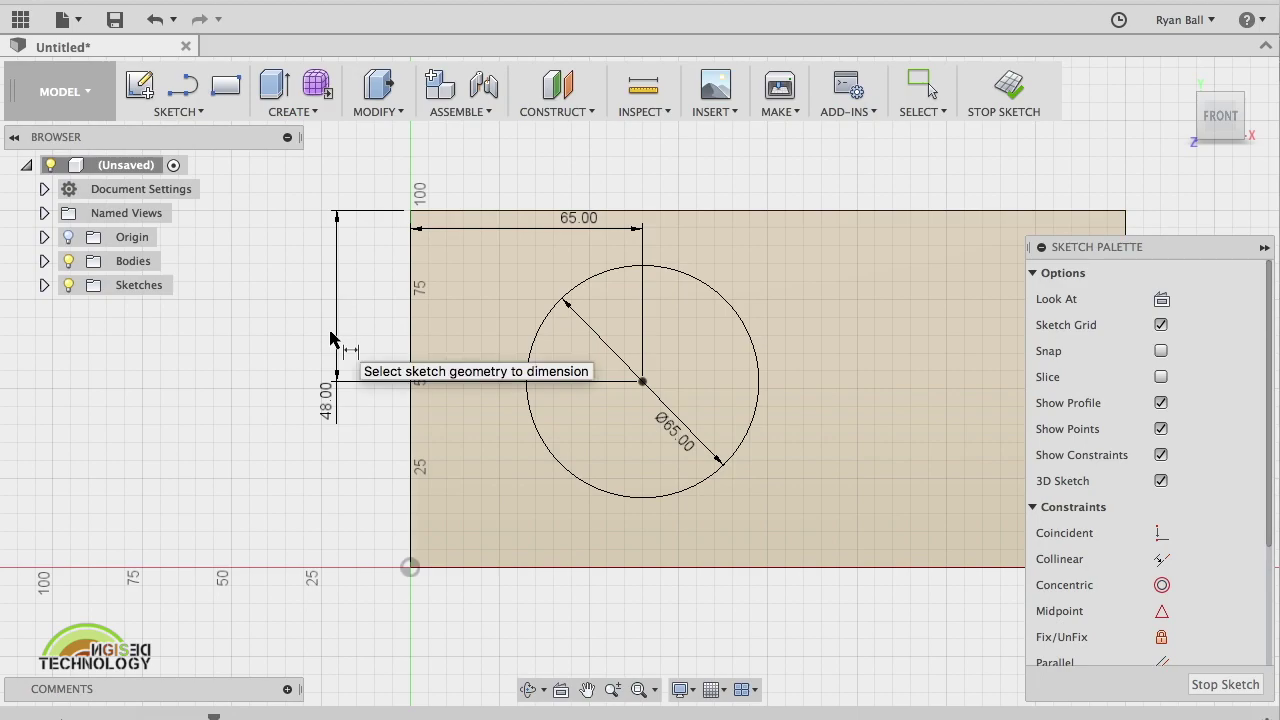
Finish the sketch and extrude the 65 mm circle 25 mm outward, joined to the block
click(1224, 685)
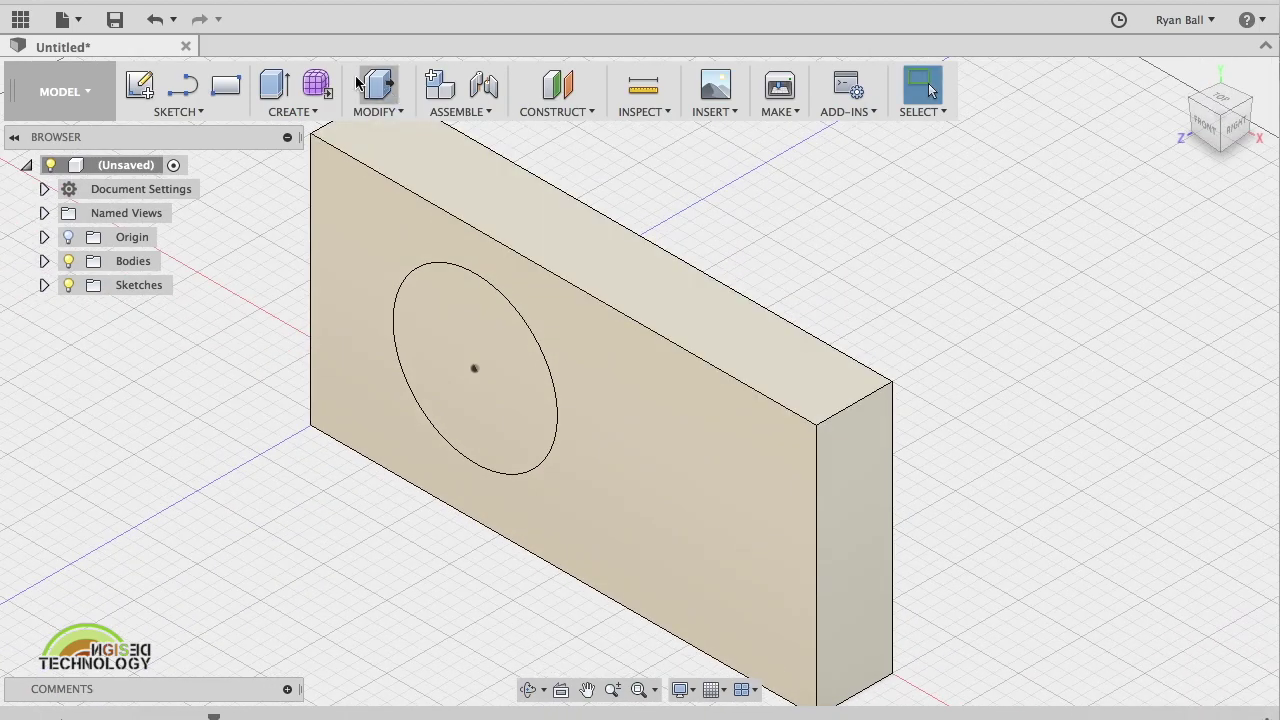
click(274, 84)
click(451, 318)
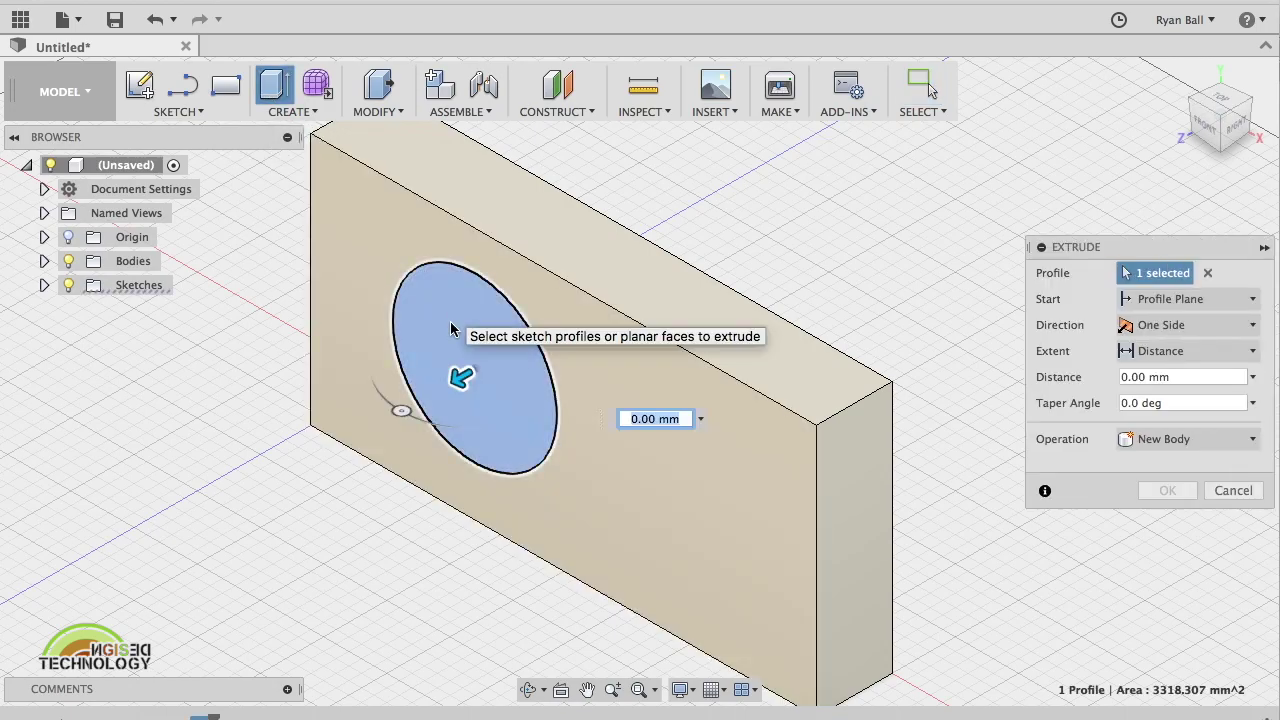
drag(461, 376, 365, 428)
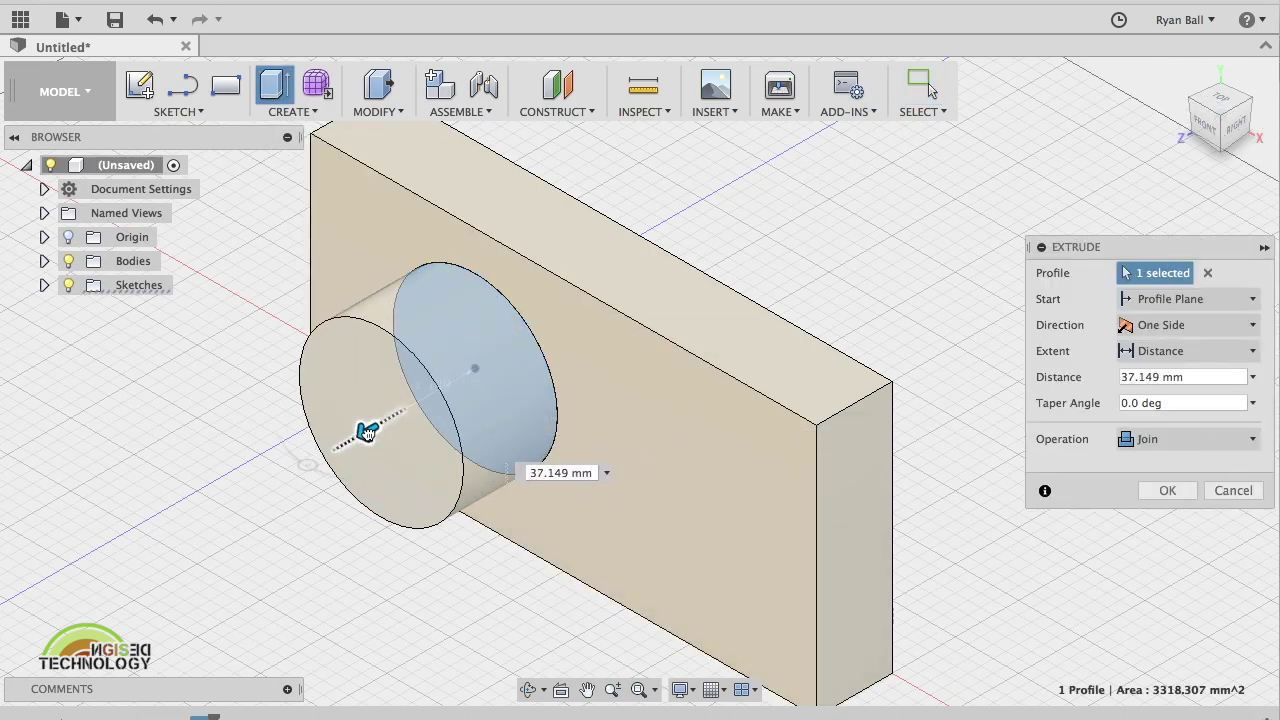
text(25)
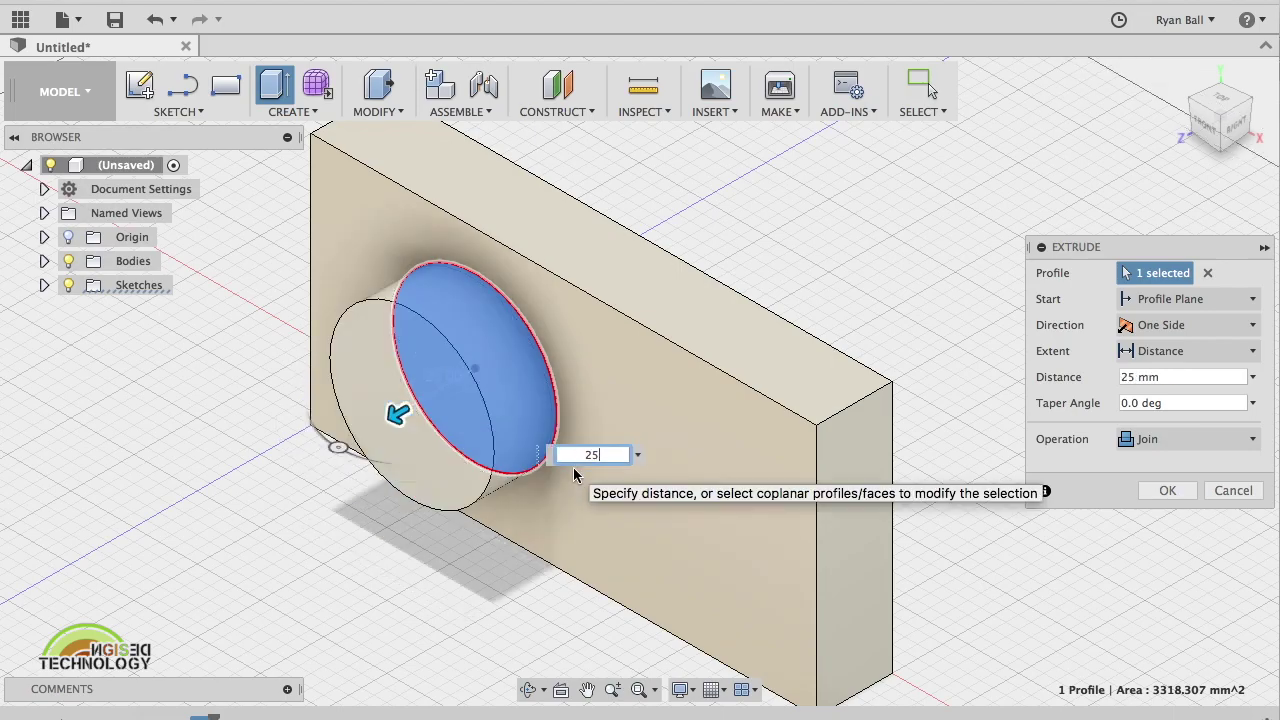
key(Return)
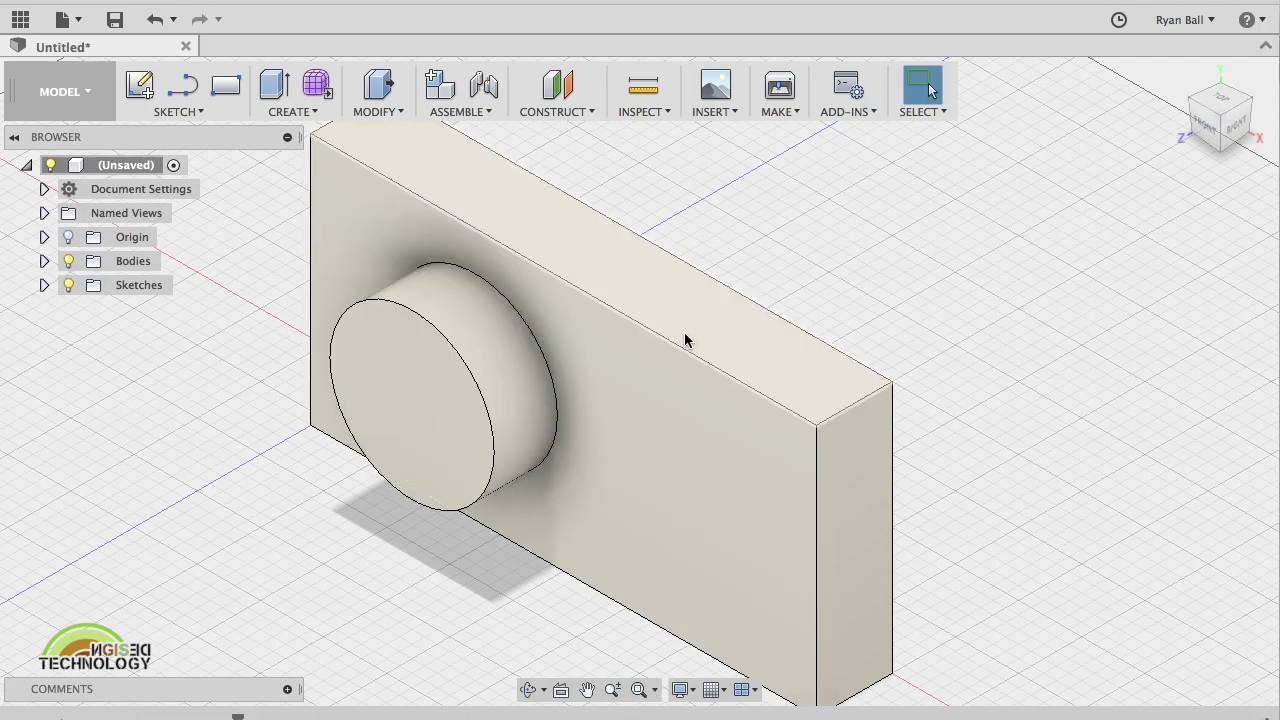
Sketch a 25 × 10 mm rectangle on the block's top face near its right end
click(200, 111)
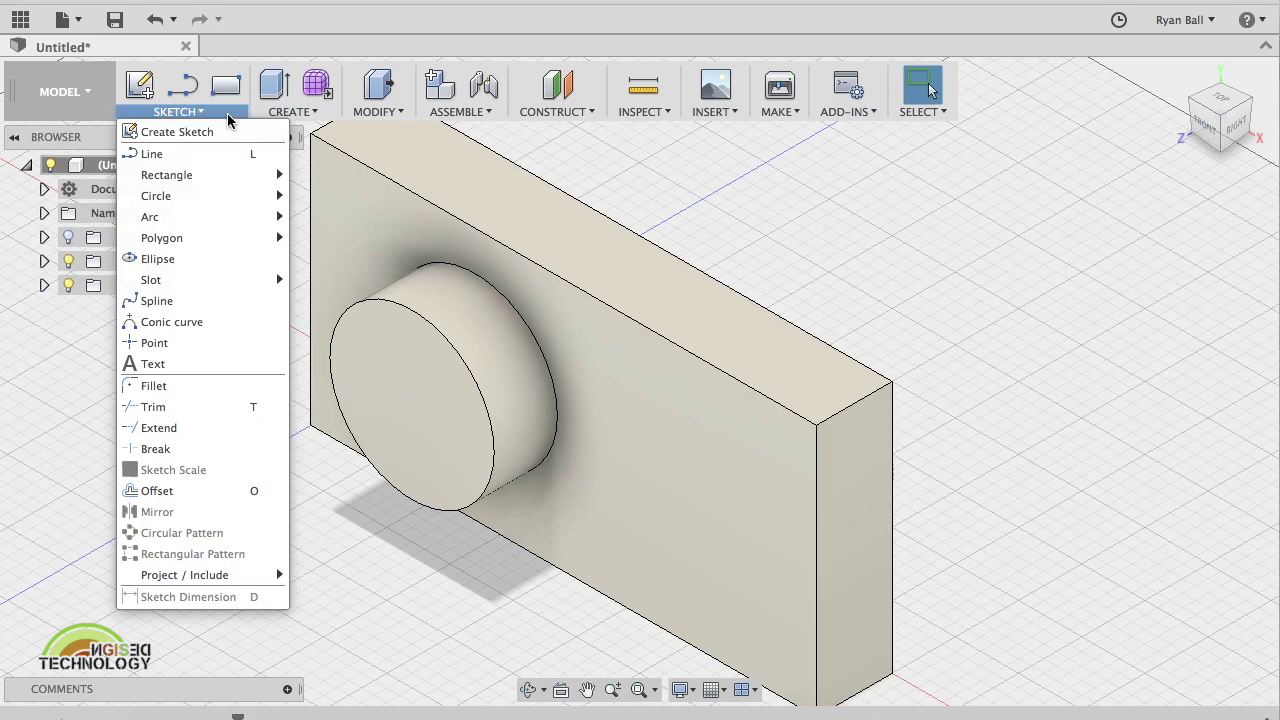
mouse_move(208, 181)
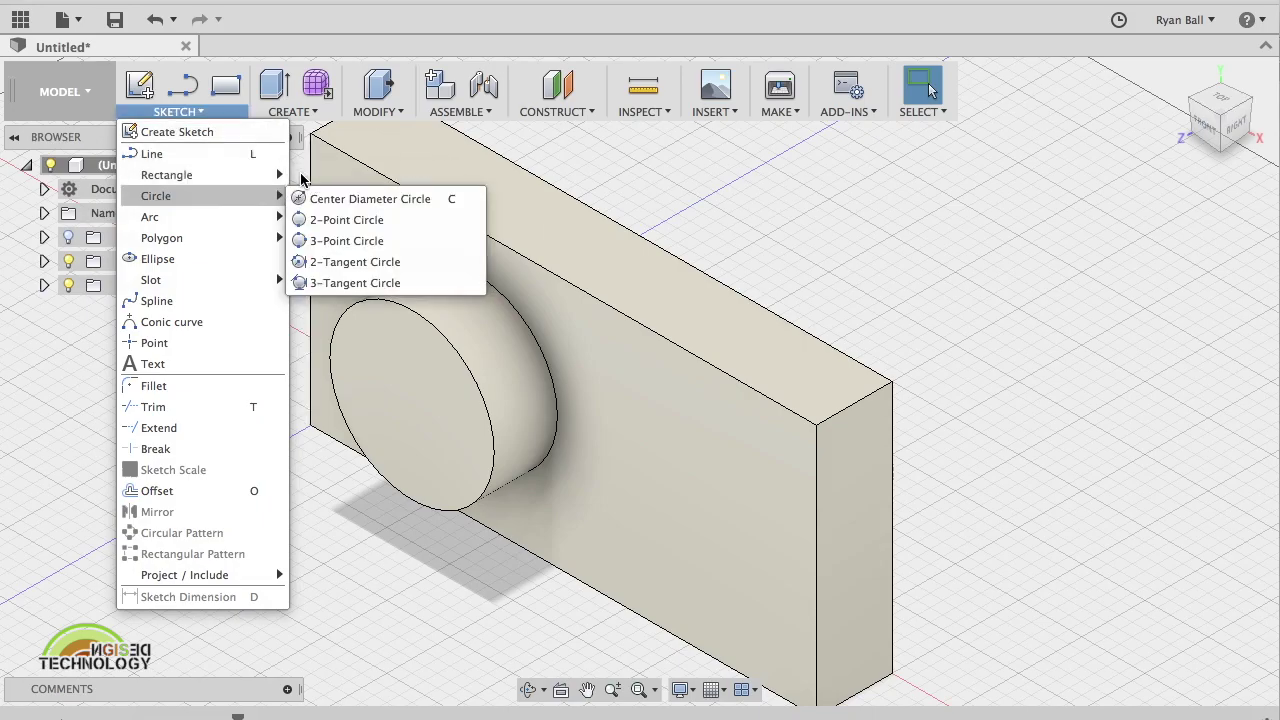
click(326, 188)
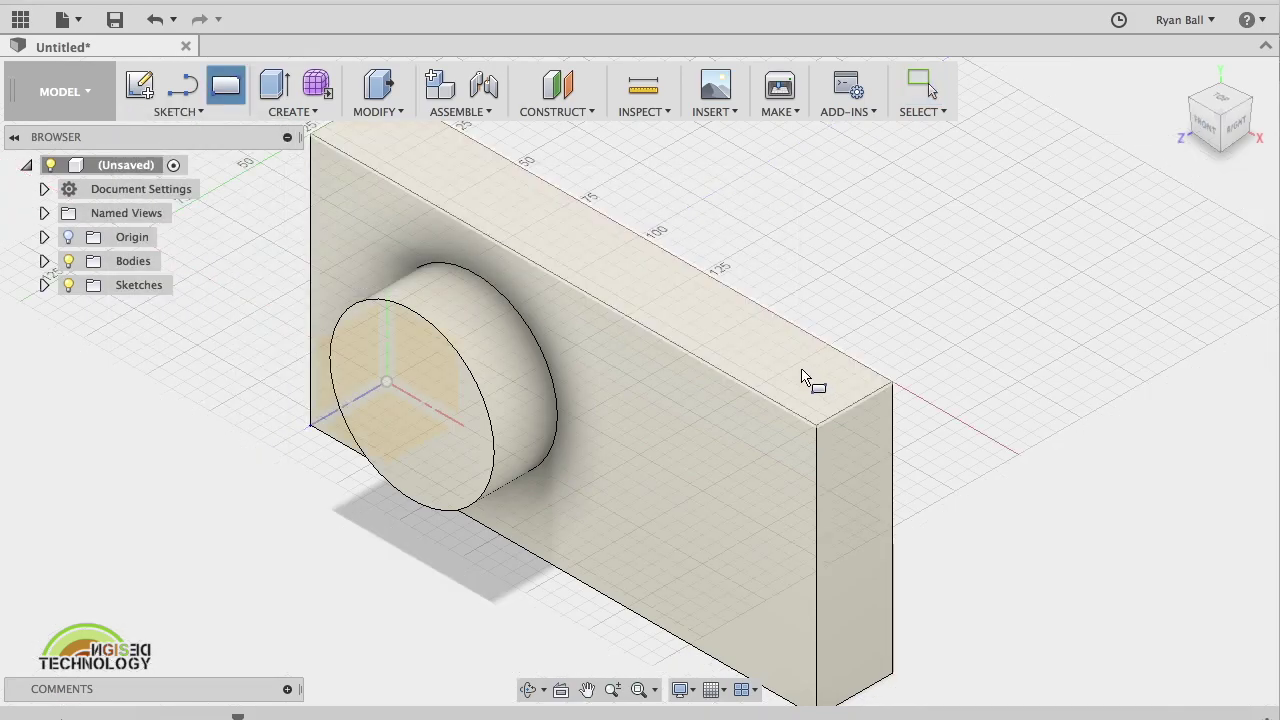
click(811, 377)
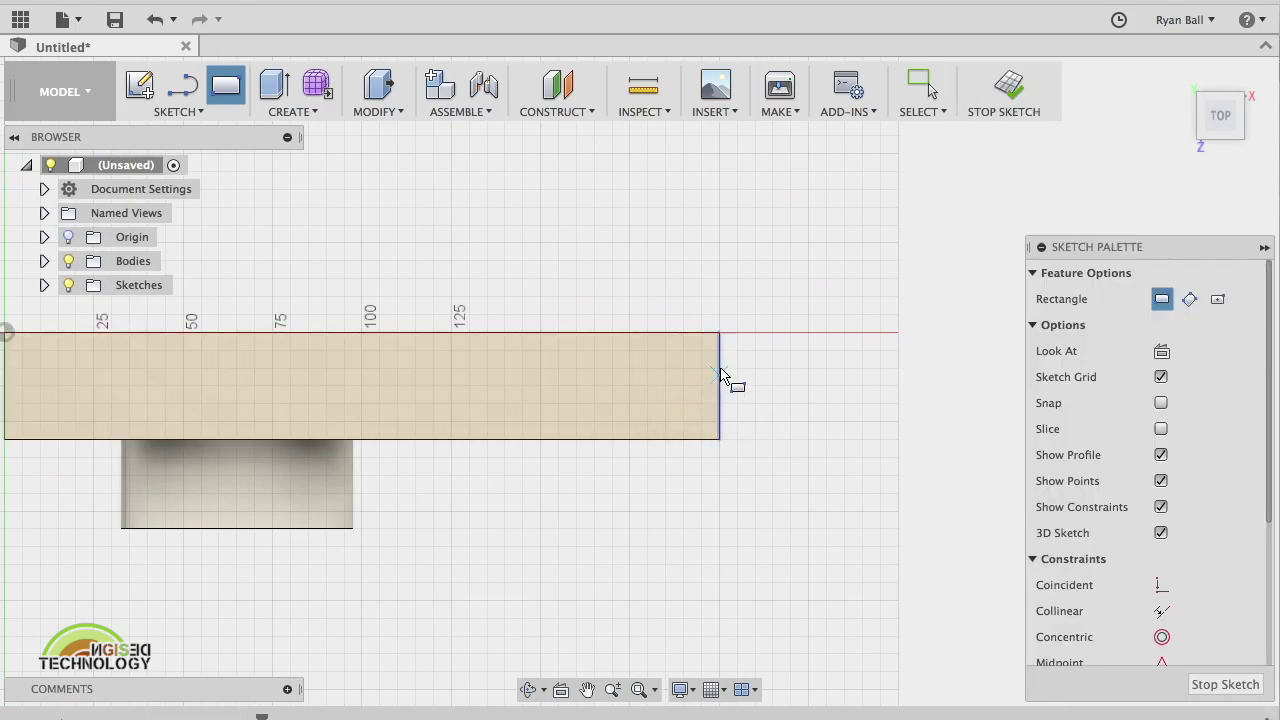
click(581, 371)
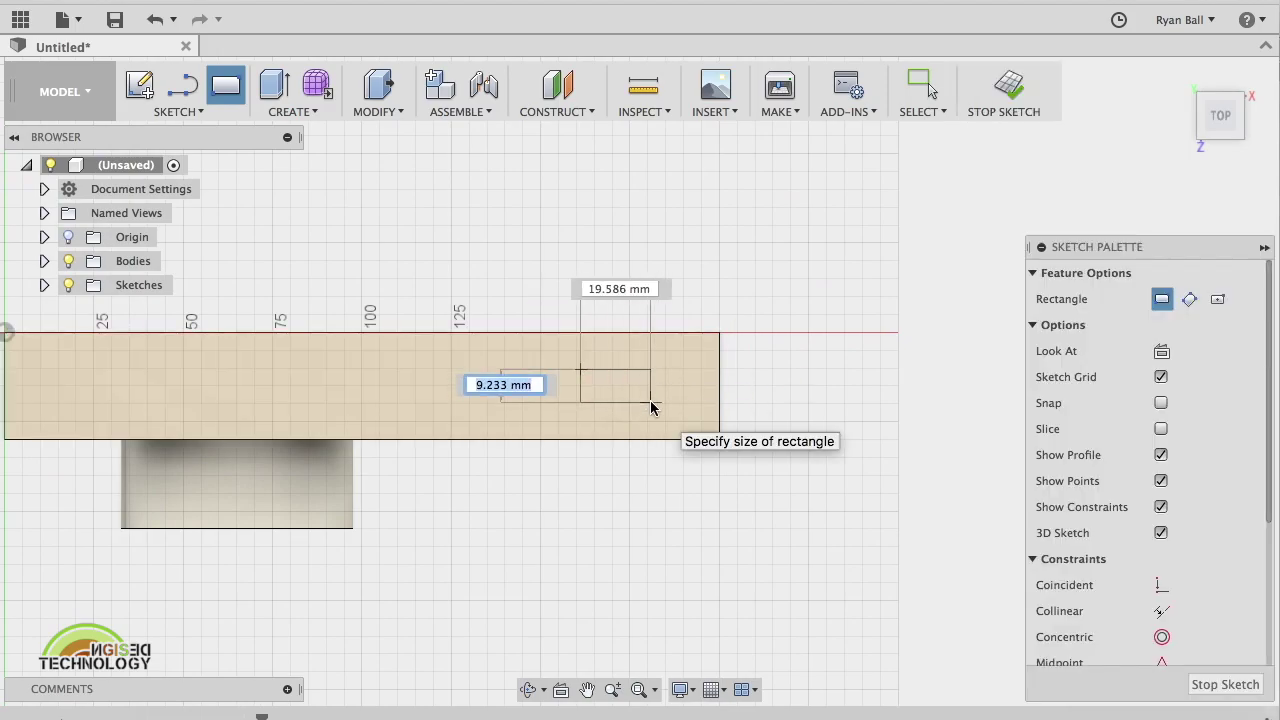
key(Tab)
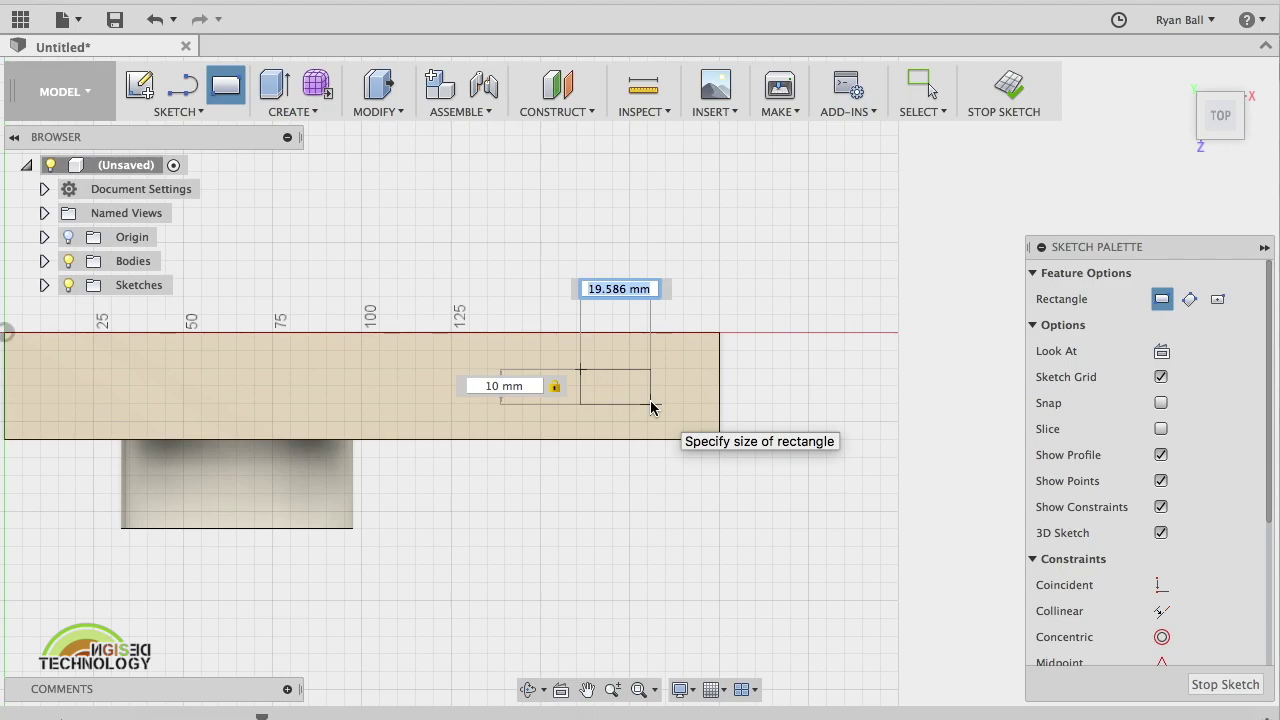
text(25)
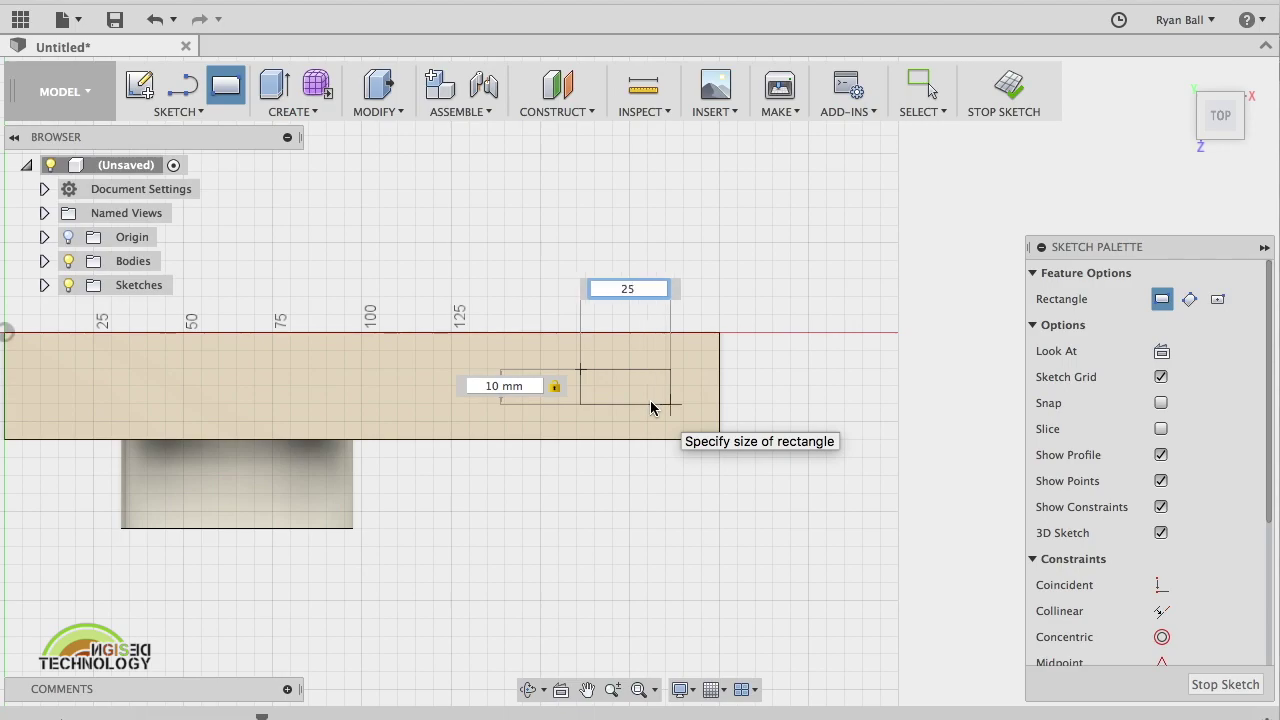
key(Return)
key(Escape)
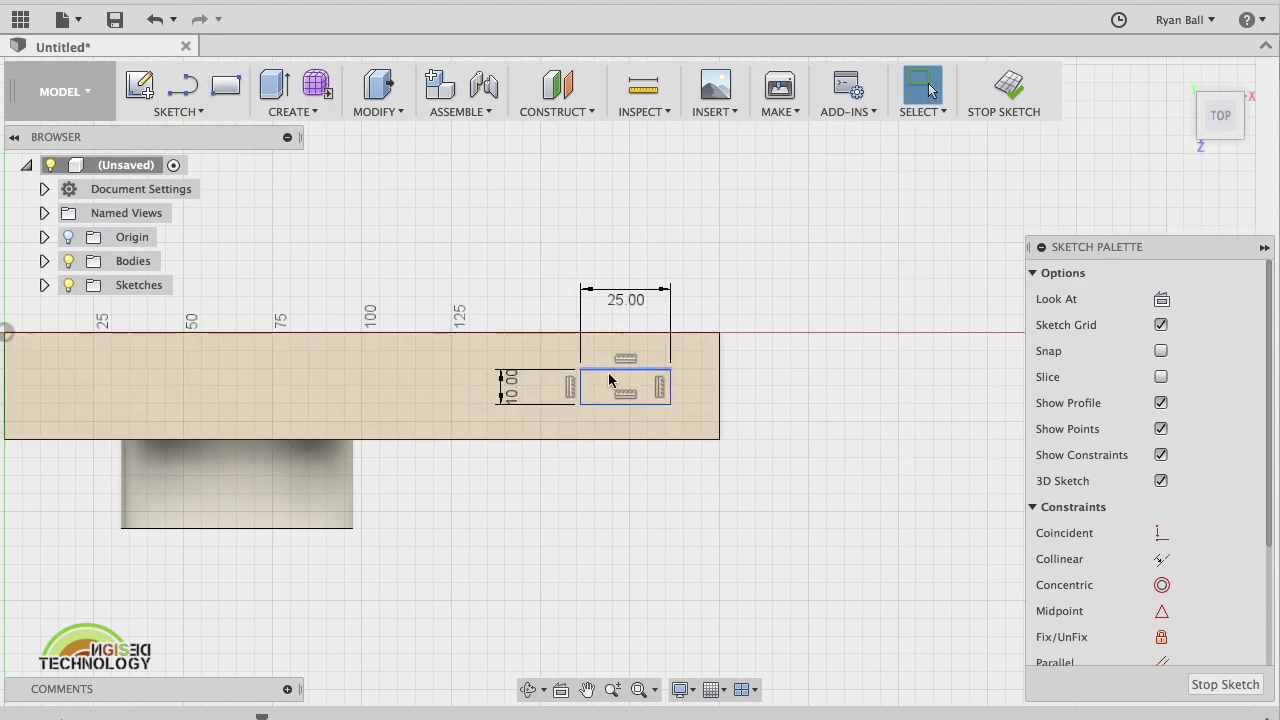
Position the small rectangle with an 8 mm dimension from its right edge
click(178, 111)
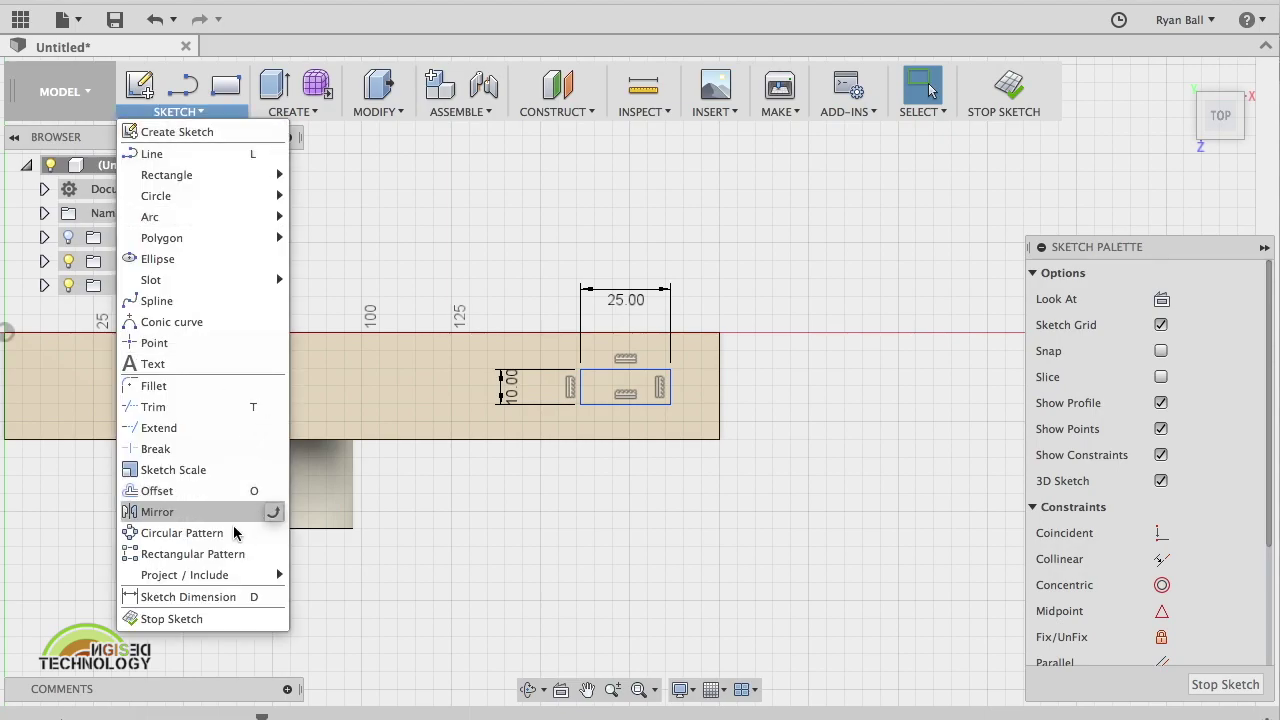
click(207, 597)
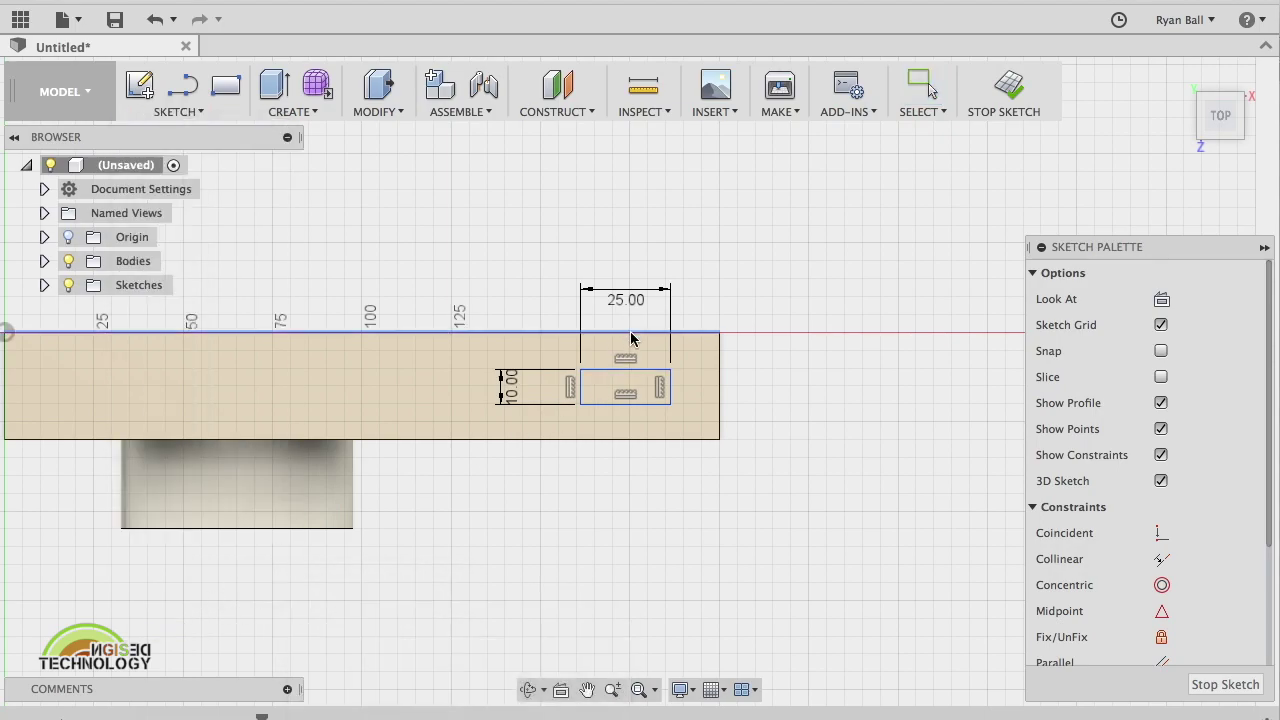
click(660, 372)
click(752, 337)
click(757, 367)
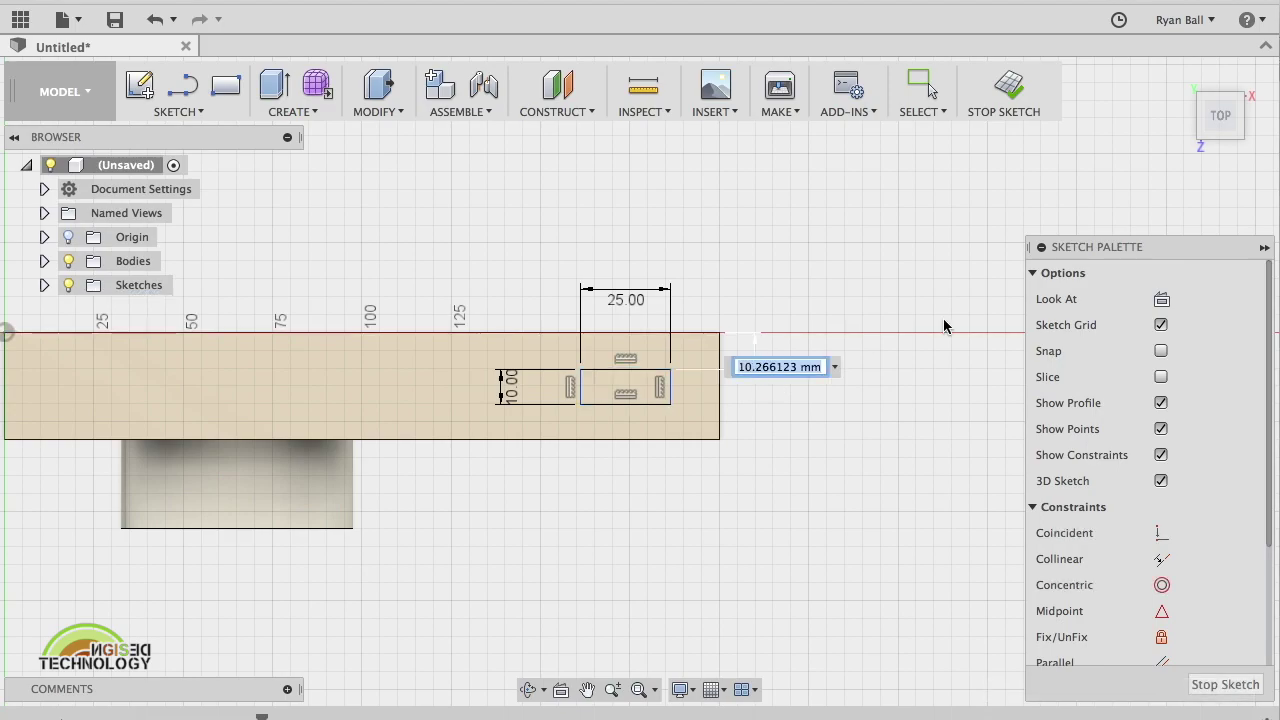
text(8)
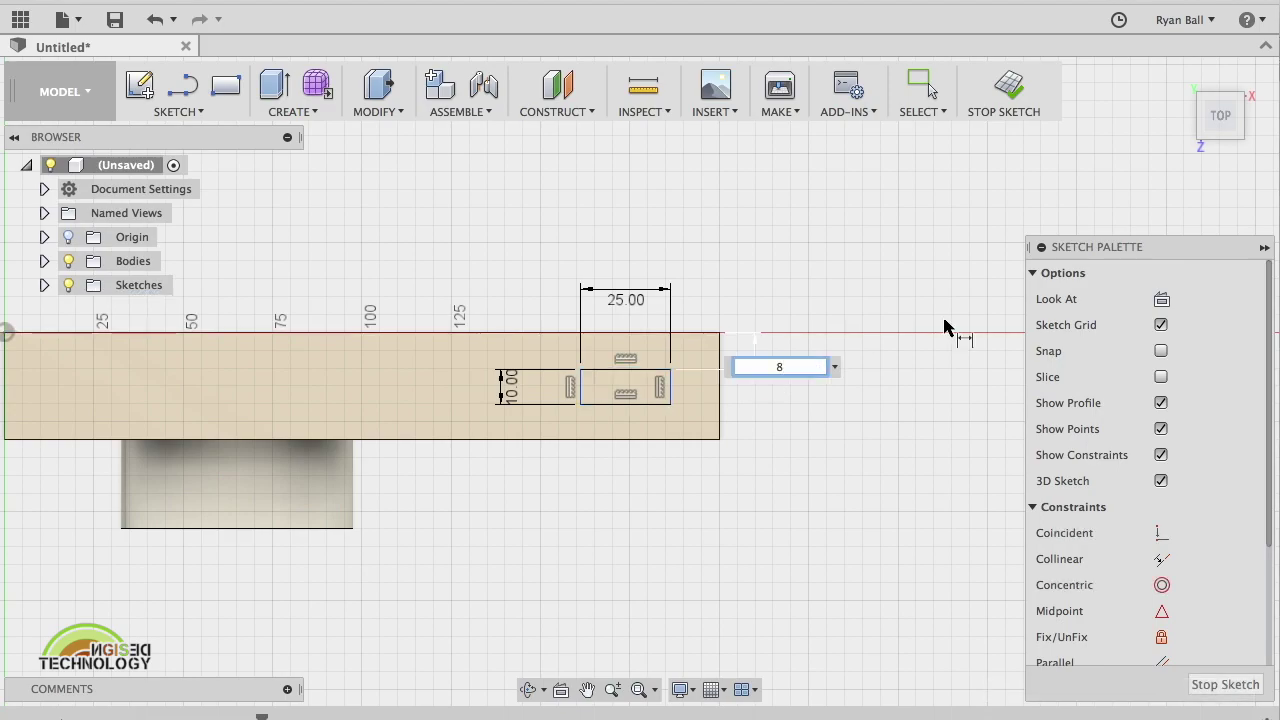
key(Return)
Finish the sketch and Press Pull the 25 × 10 mm rectangle up 10 mm as a joined button
click(1240, 685)
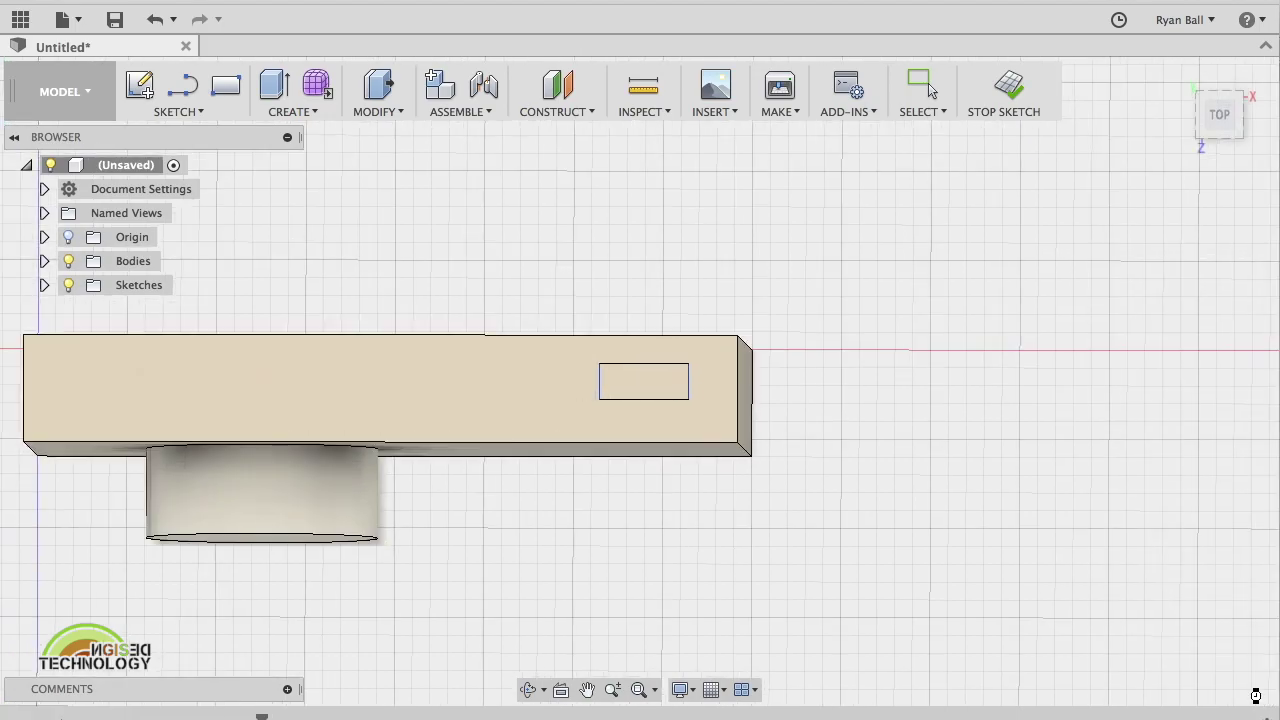
click(378, 88)
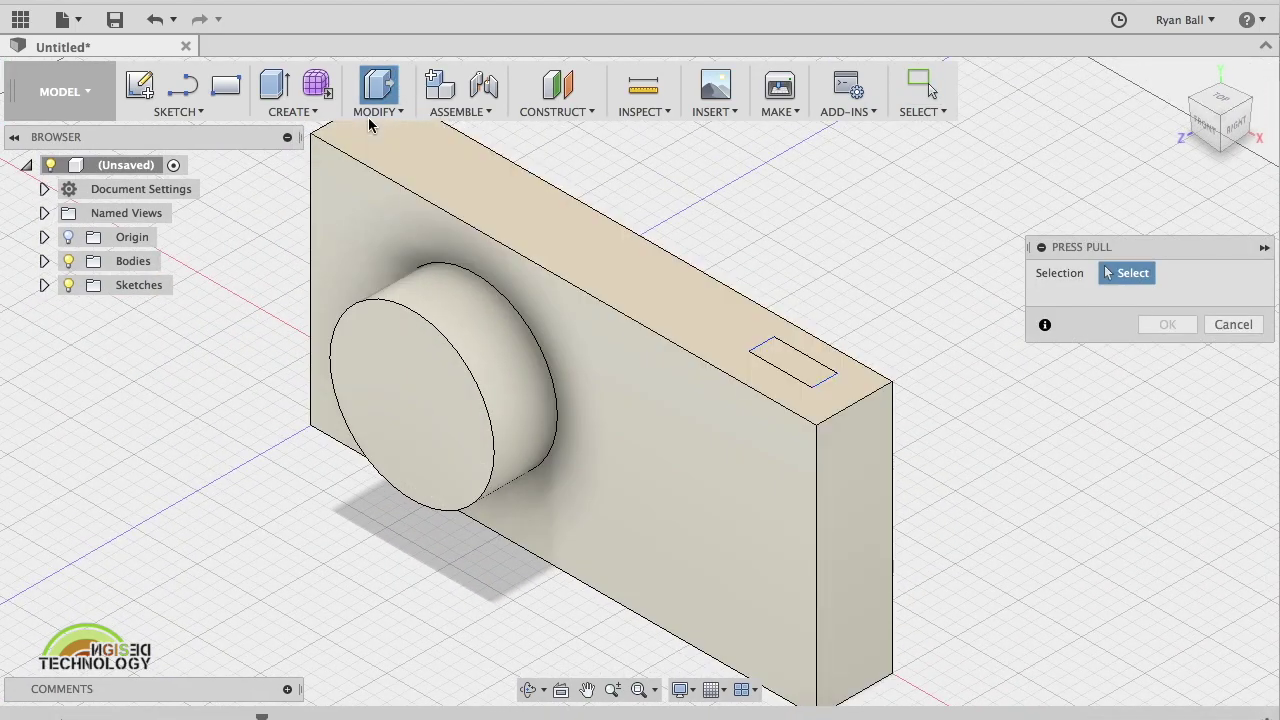
click(804, 375)
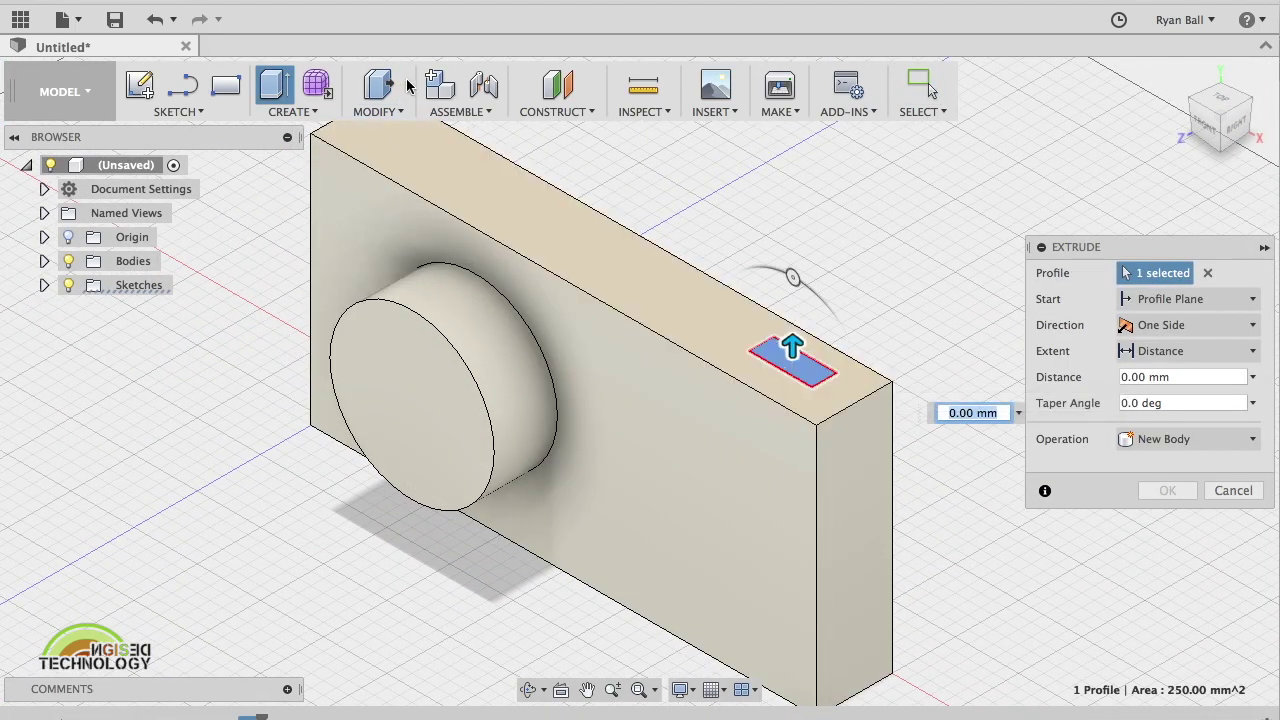
drag(792, 345, 792, 310)
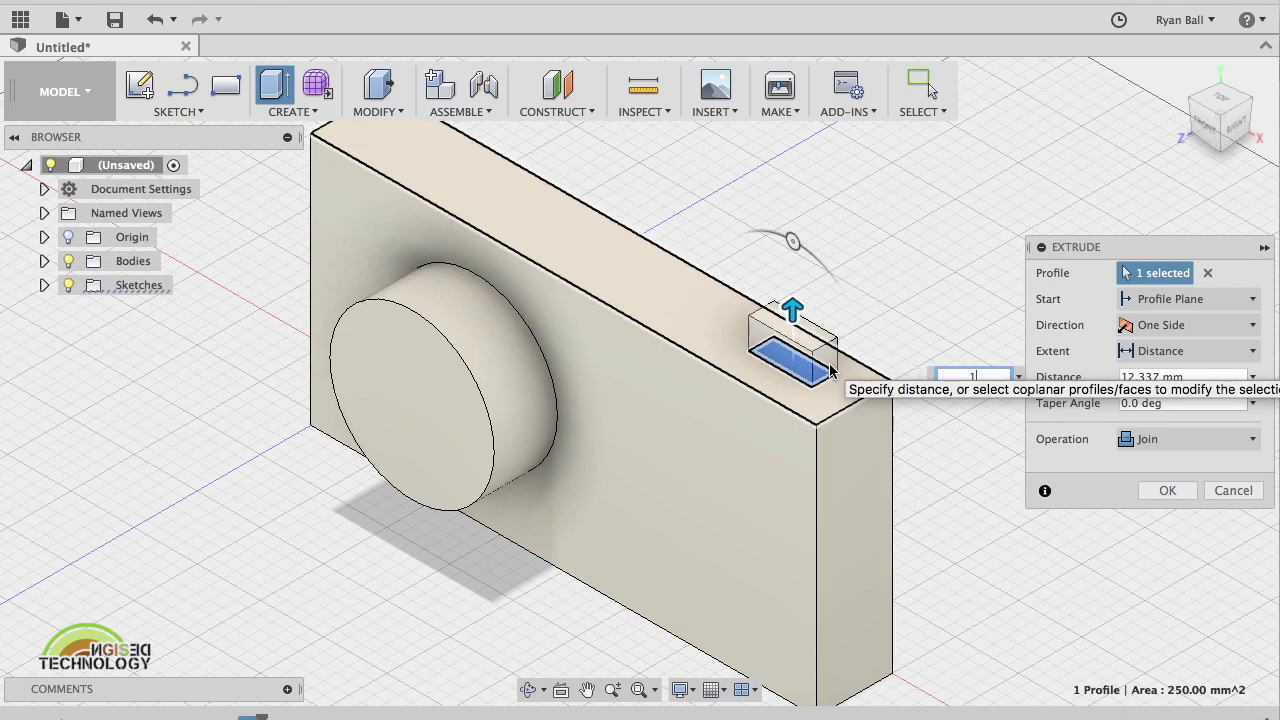
key(Return)
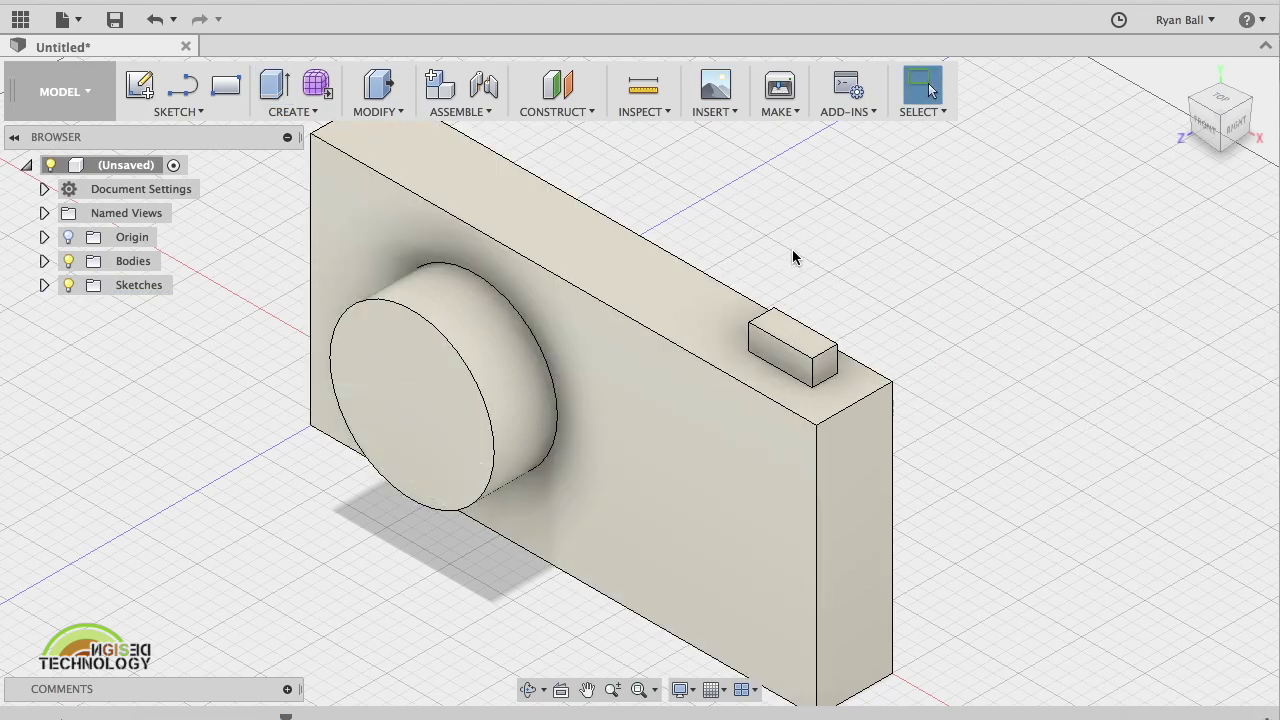
Save the design under the name 'Camera 1'
click(121, 21)
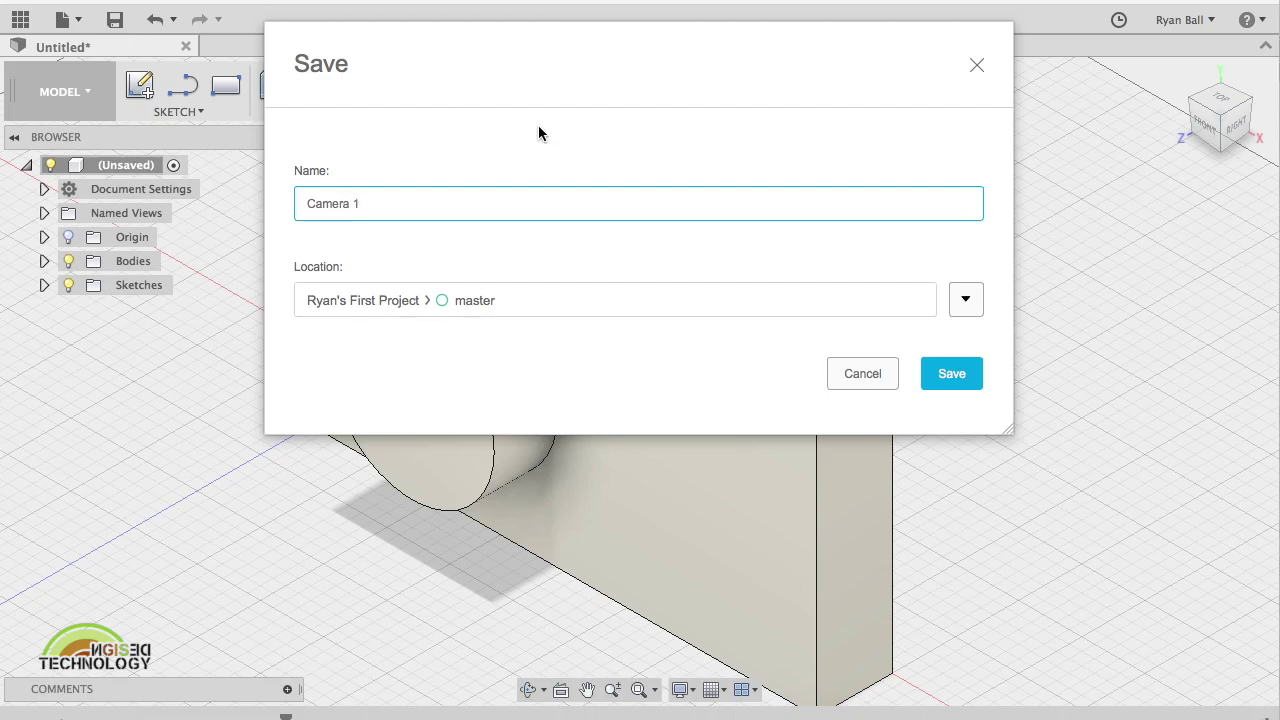
click(962, 374)
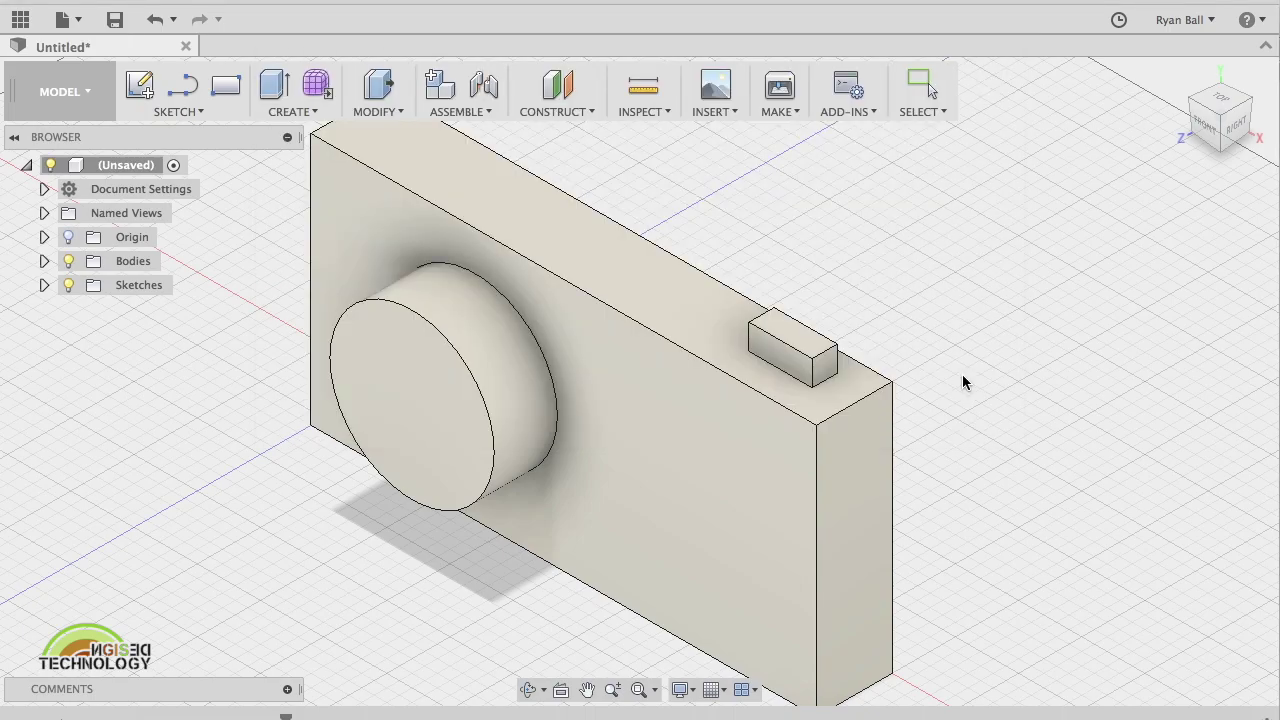